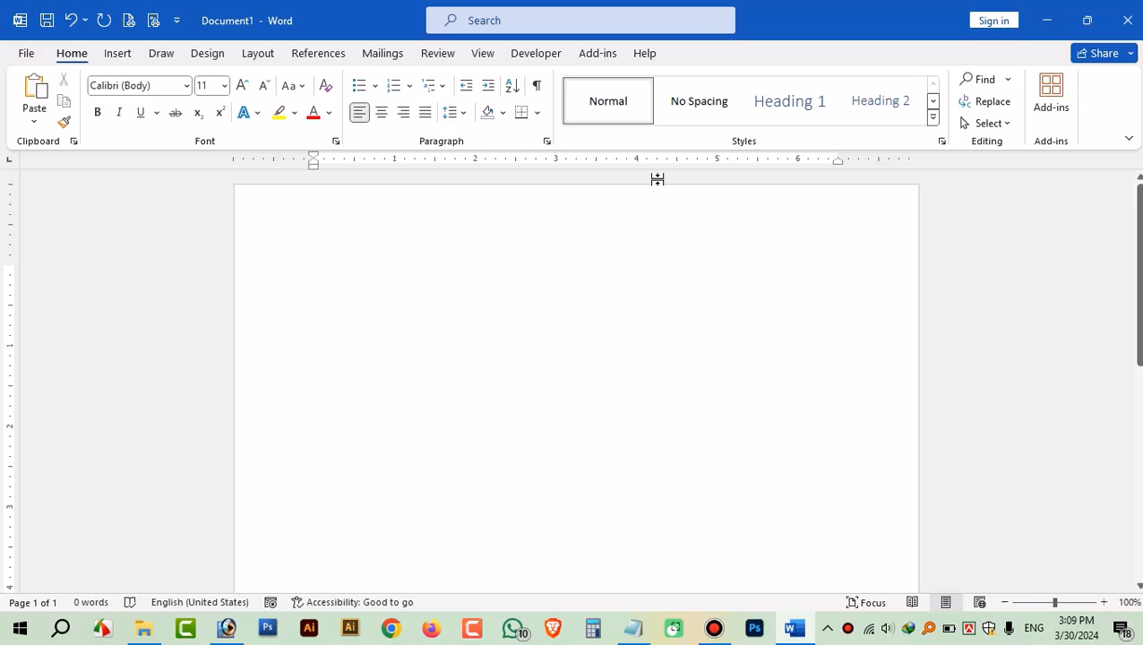
Step: Insert the device picture bangladesh-may-19-2019-portrait-village-woman-standing-her-backyard_94678-2298.jpg into the blank document
{"action": "left_click", "coordinate": [113, 54]}
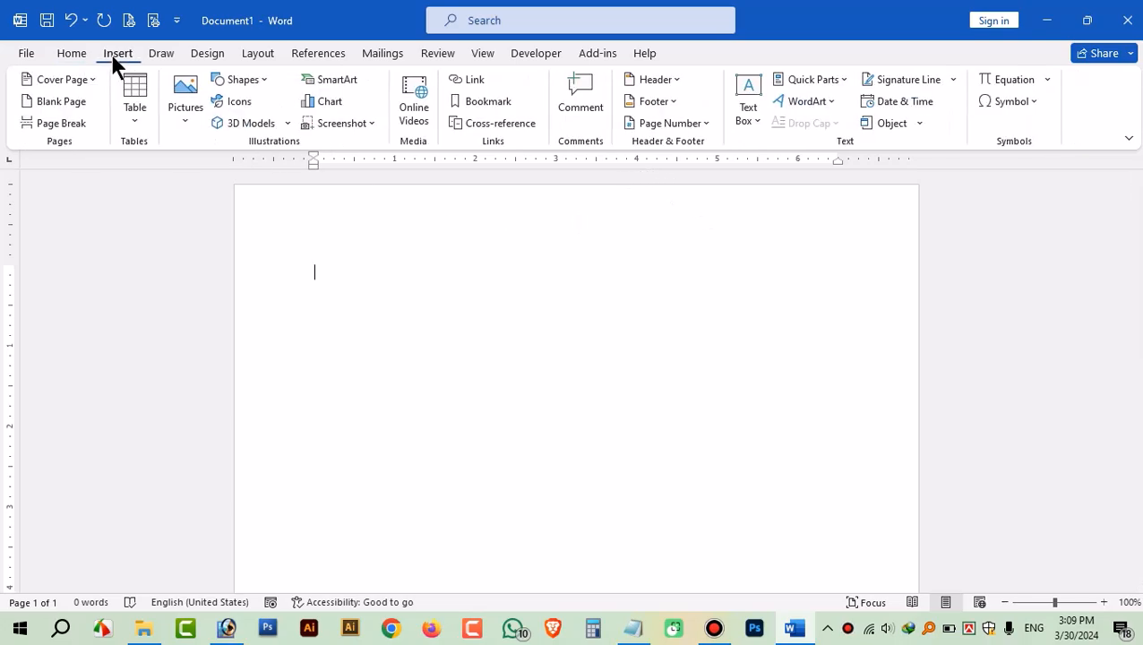
{"action": "left_click", "coordinate": [187, 113]}
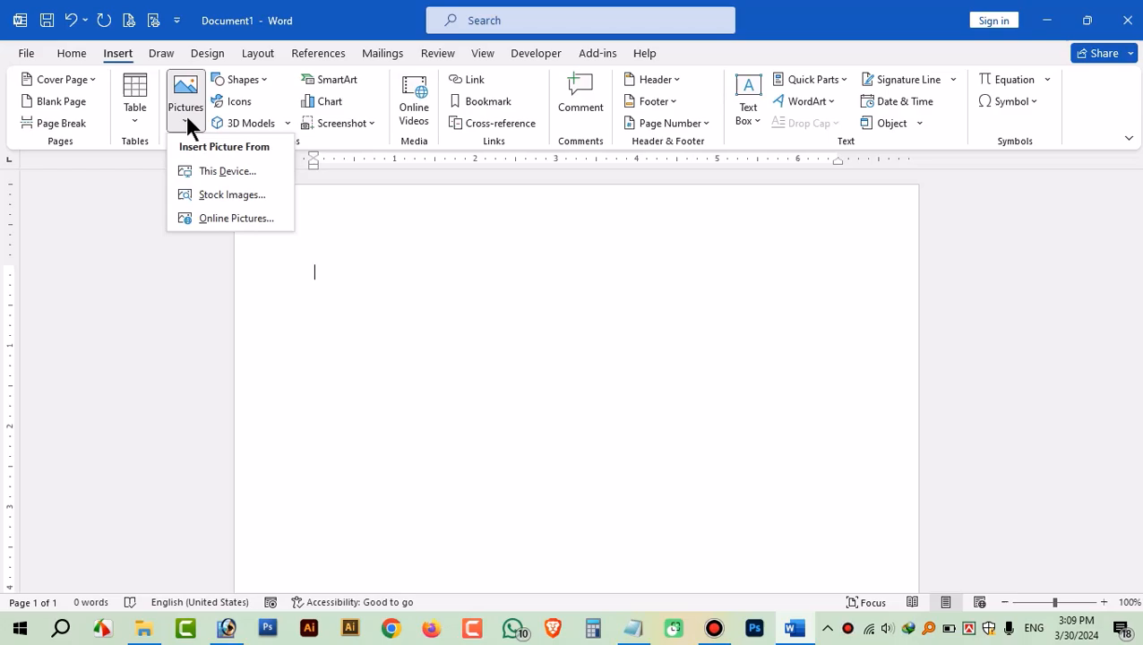
{"action": "left_click", "coordinate": [187, 168]}
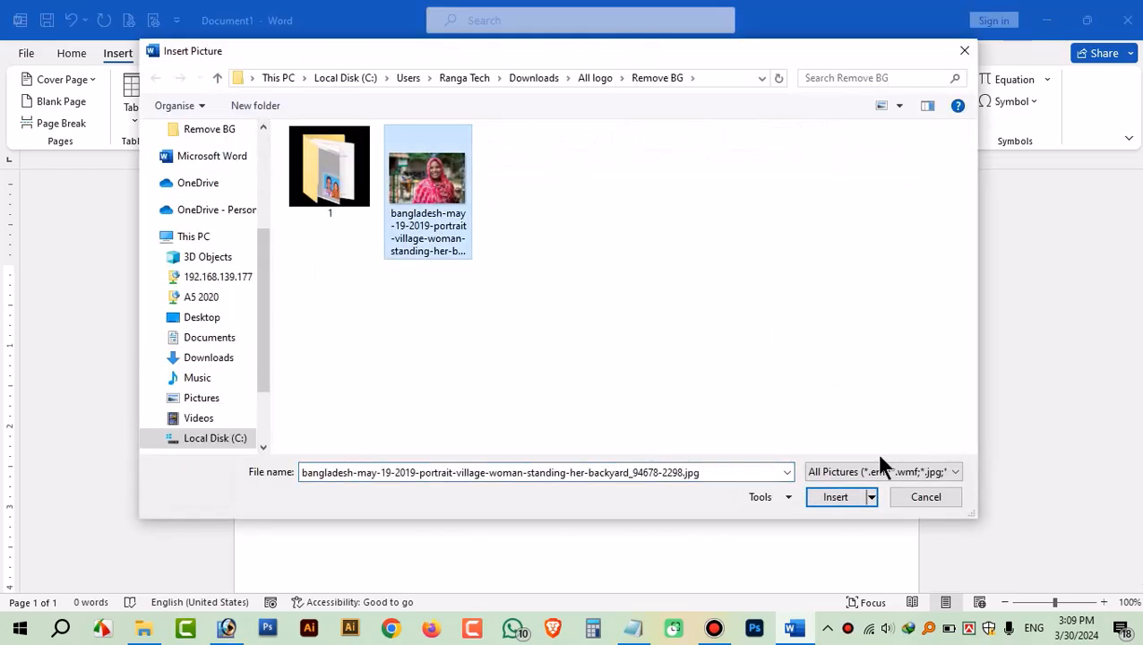
{"action": "left_click", "coordinate": [836, 498]}
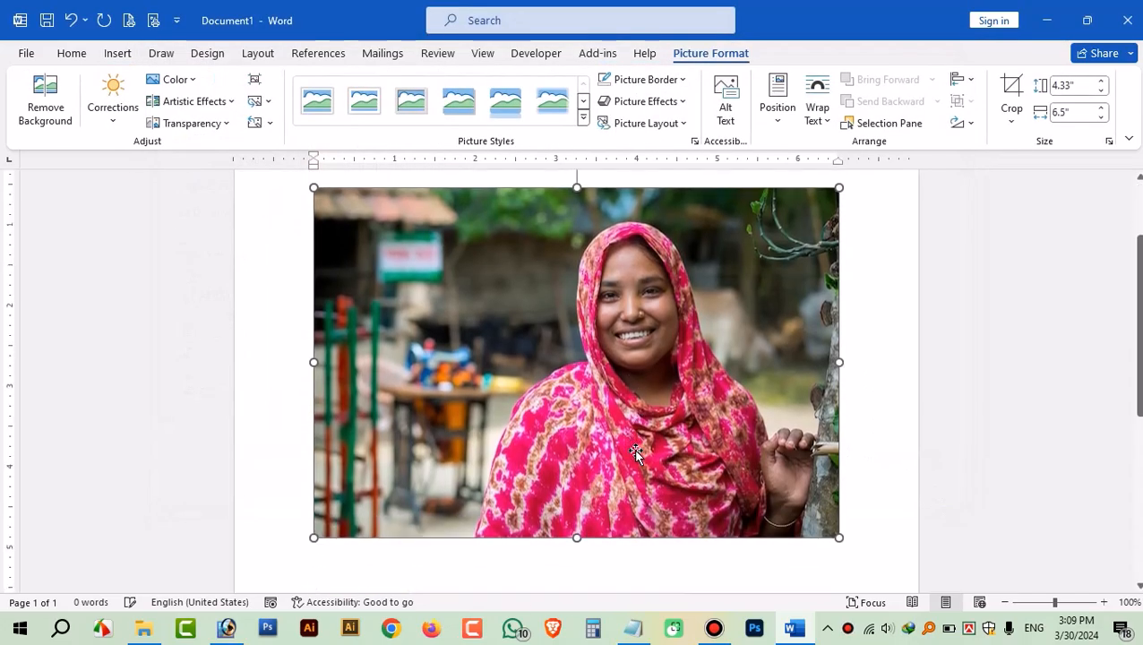
Step: Start background removal on the inserted picture and mark the lower part of the woman's shawl as areas to keep
{"action": "scroll", "coordinate": [725, 462], "scroll_direction": "down", "scroll_amount": 2}
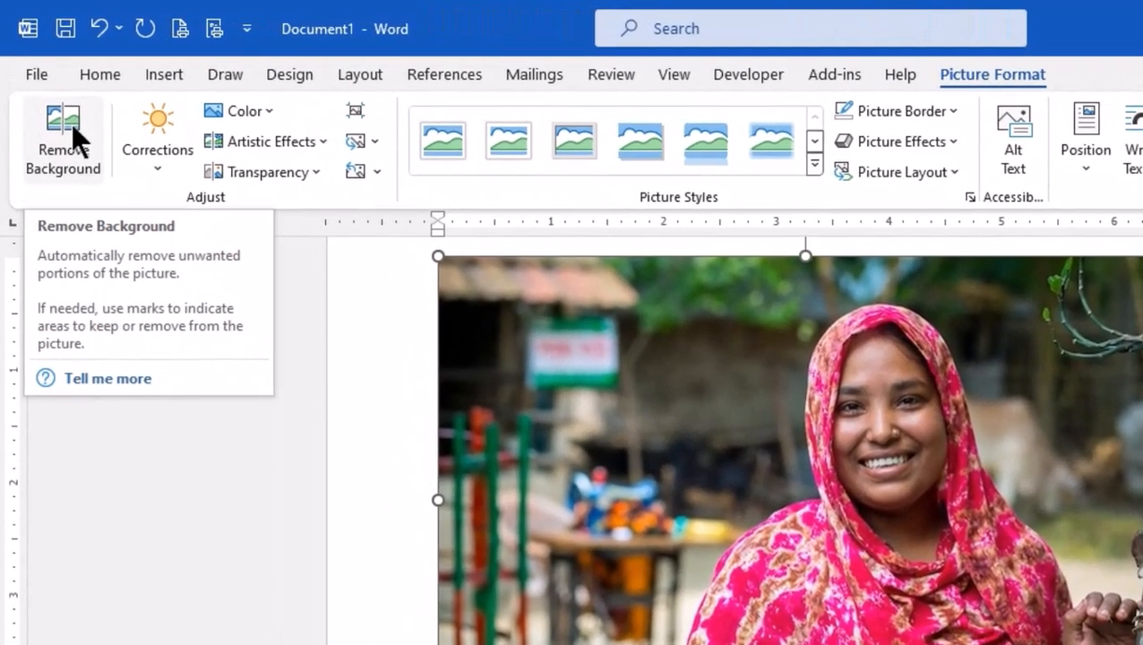
{"action": "left_click", "coordinate": [71, 124]}
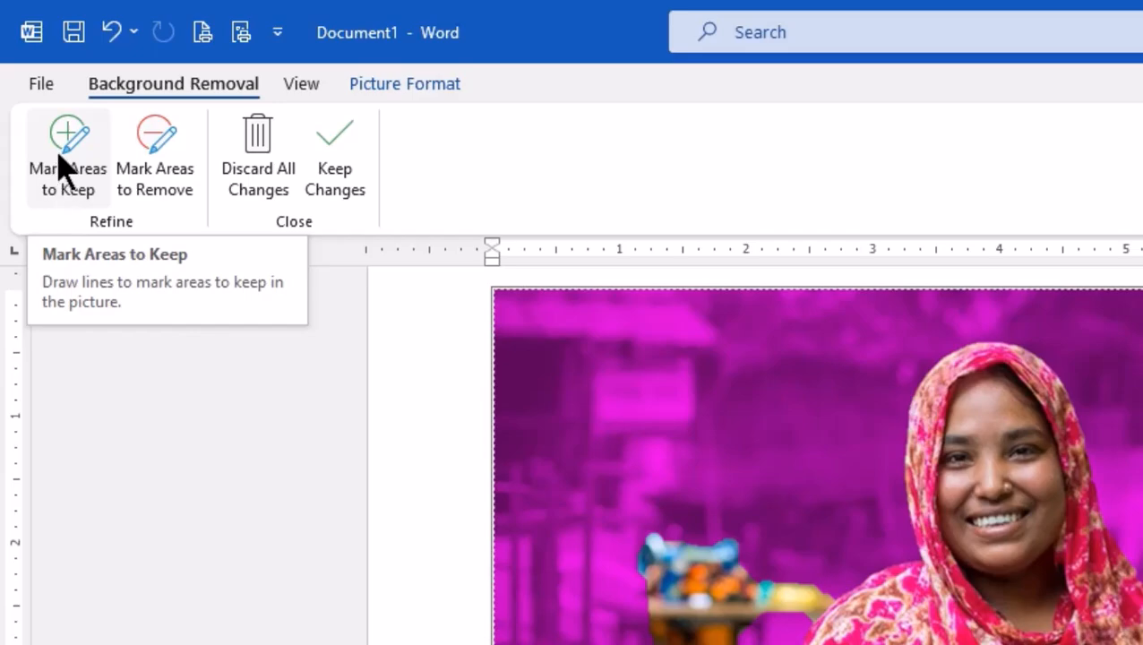
{"action": "left_click", "coordinate": [61, 170]}
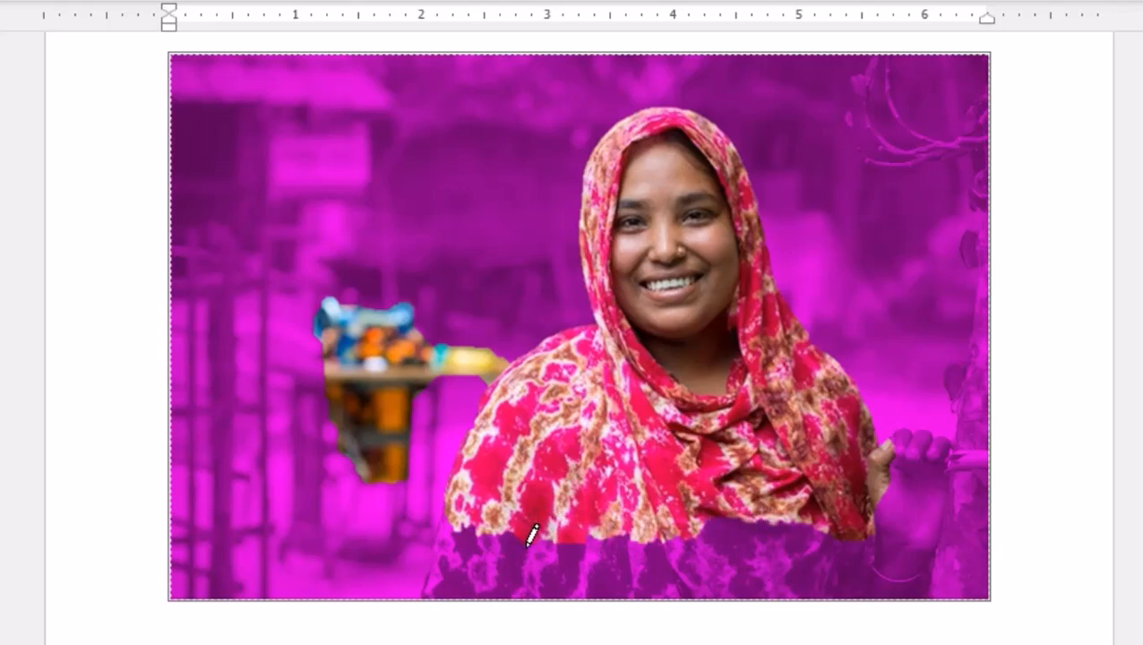
{"action": "left_click_drag", "start_coordinate": [531, 534], "coordinate": [584, 549]}
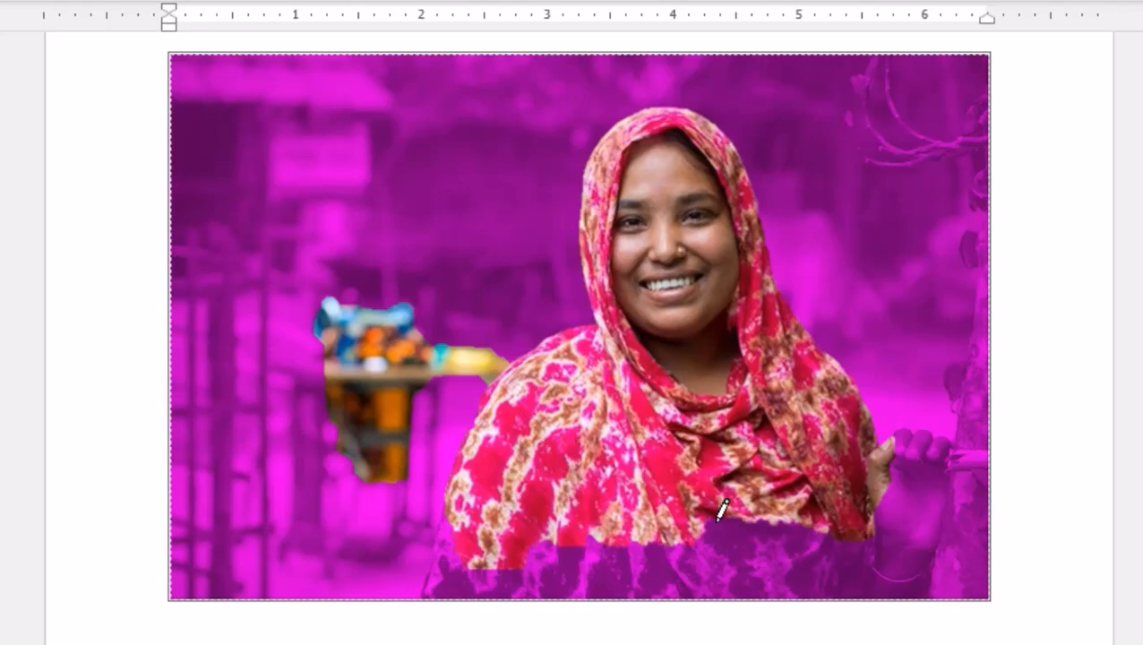
{"action": "left_click_drag", "start_coordinate": [723, 507], "coordinate": [755, 509]}
{"action": "mouse_move", "coordinate": [832, 520]}
{"action": "left_mouse_down"}
{"action": "mouse_move", "coordinate": [841, 523]}
{"action": "mouse_move", "coordinate": [807, 561]}
{"action": "left_mouse_up"}
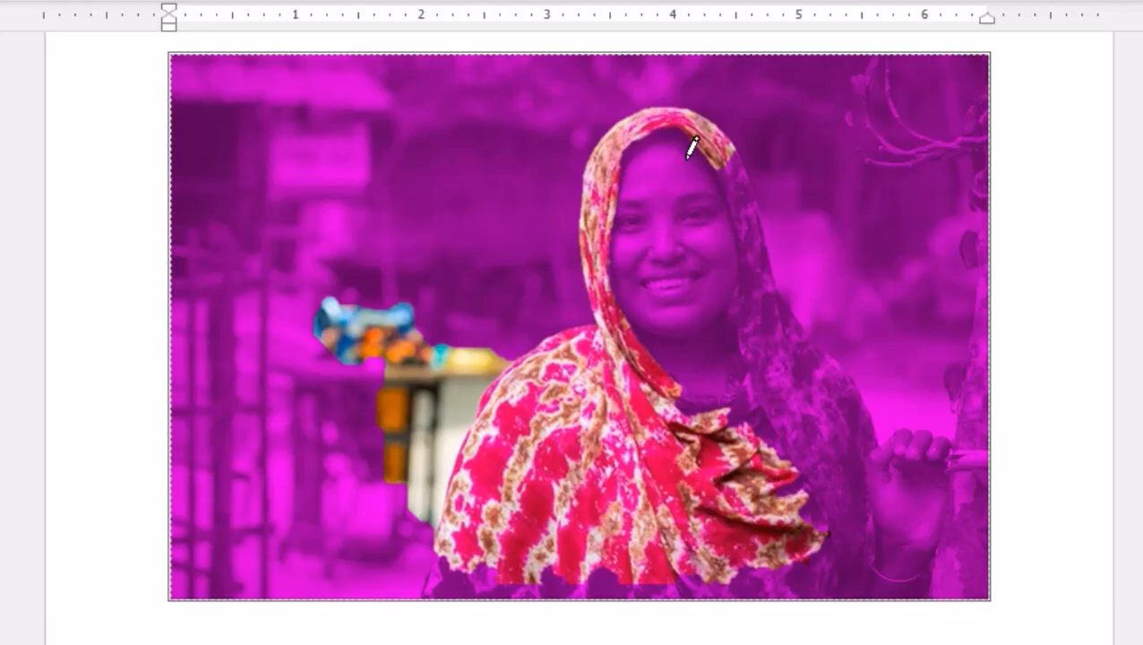
Step: Mark the woman's face, shoulder, lower shawl and raised hand as areas to keep, and apply the background removal
{"action": "left_click_drag", "start_coordinate": [677, 139], "coordinate": [682, 137]}
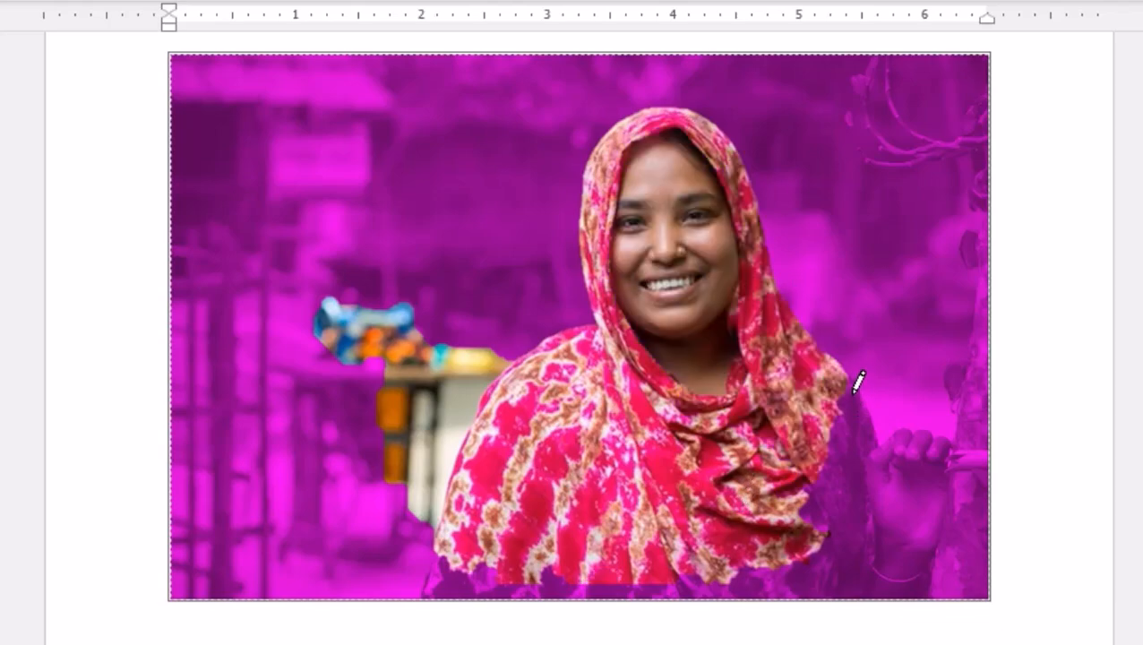
{"action": "left_click_drag", "start_coordinate": [855, 386], "coordinate": [855, 393]}
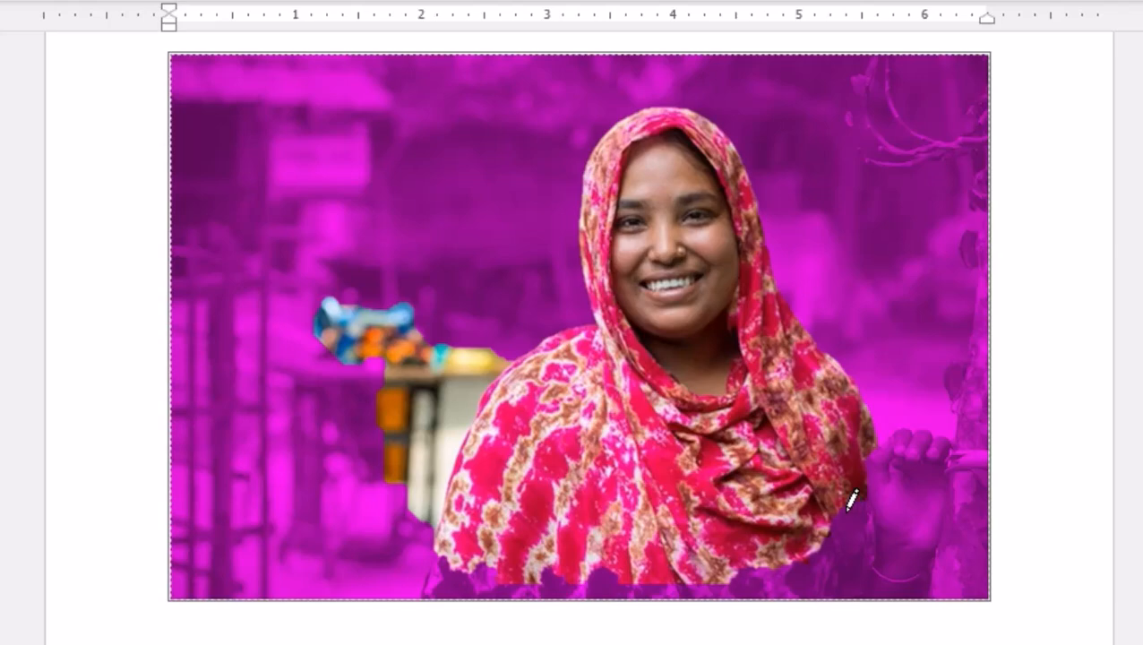
{"action": "left_click_drag", "start_coordinate": [852, 500], "coordinate": [875, 502]}
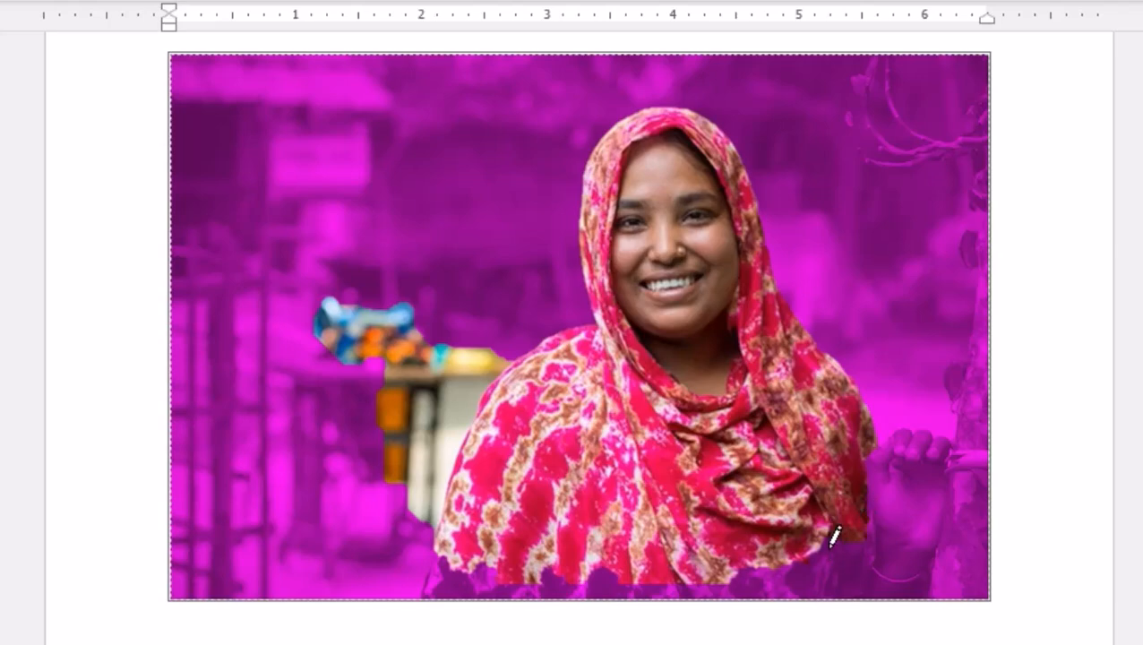
{"action": "left_click_drag", "start_coordinate": [809, 558], "coordinate": [790, 587]}
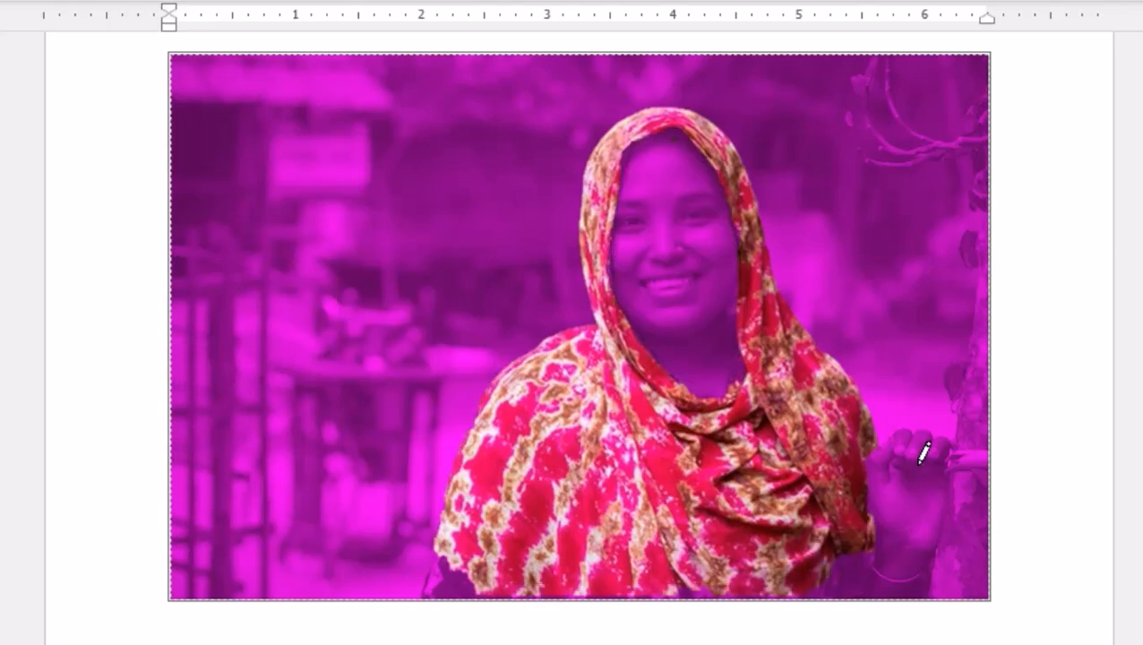
{"action": "left_click_drag", "start_coordinate": [938, 433], "coordinate": [960, 452]}
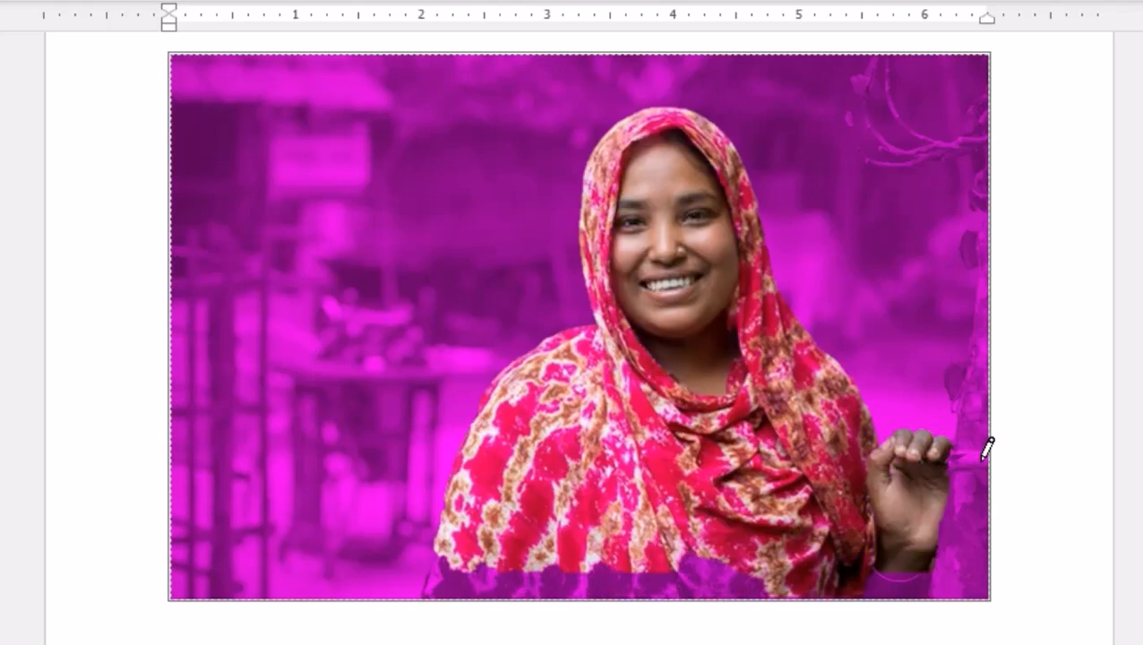
{"action": "left_click_drag", "start_coordinate": [911, 569], "coordinate": [956, 584]}
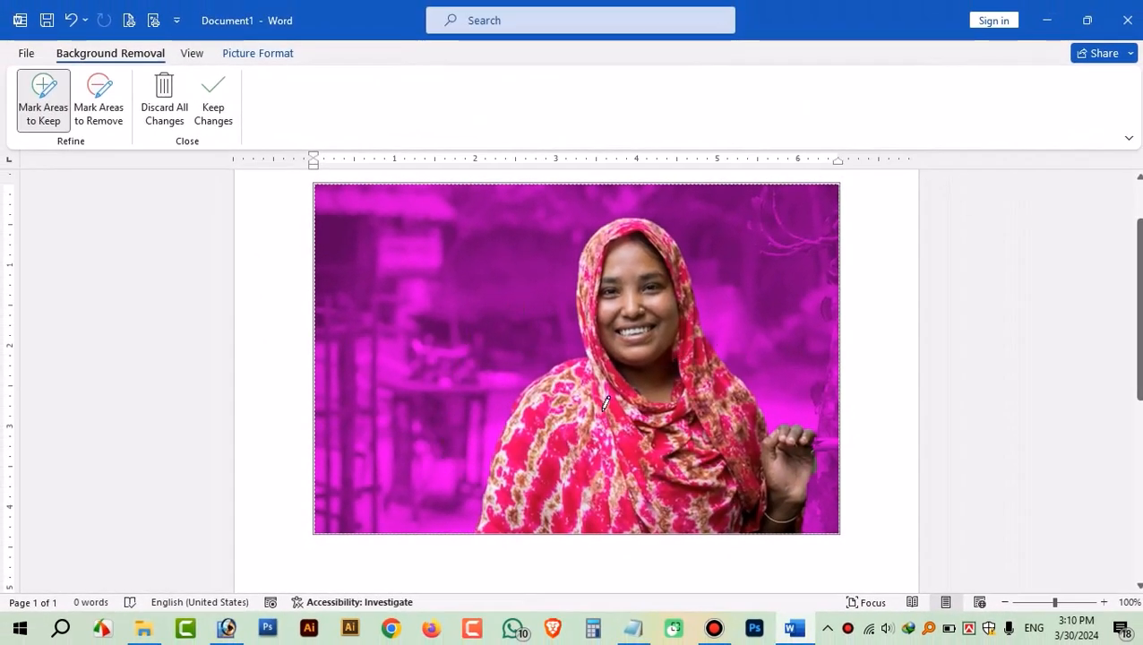
{"action": "left_click", "coordinate": [214, 106]}
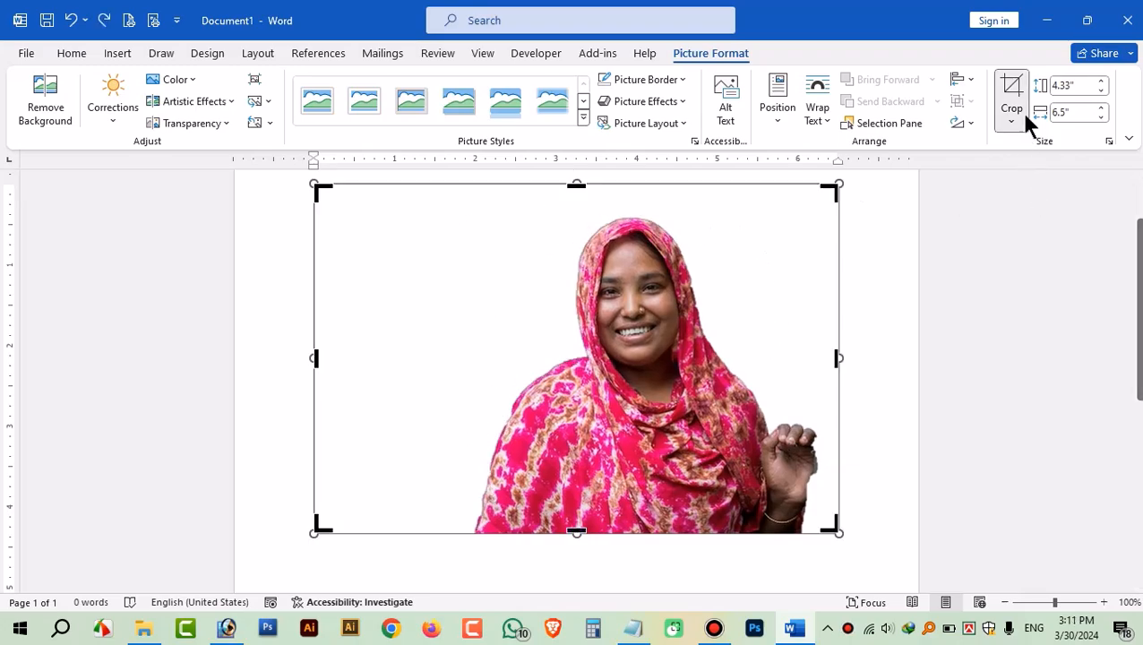
Step: Crop the picture to the woman's head and shoulders, about 3.38 inches high and 2.59 inches wide
{"action": "left_click", "coordinate": [1012, 84]}
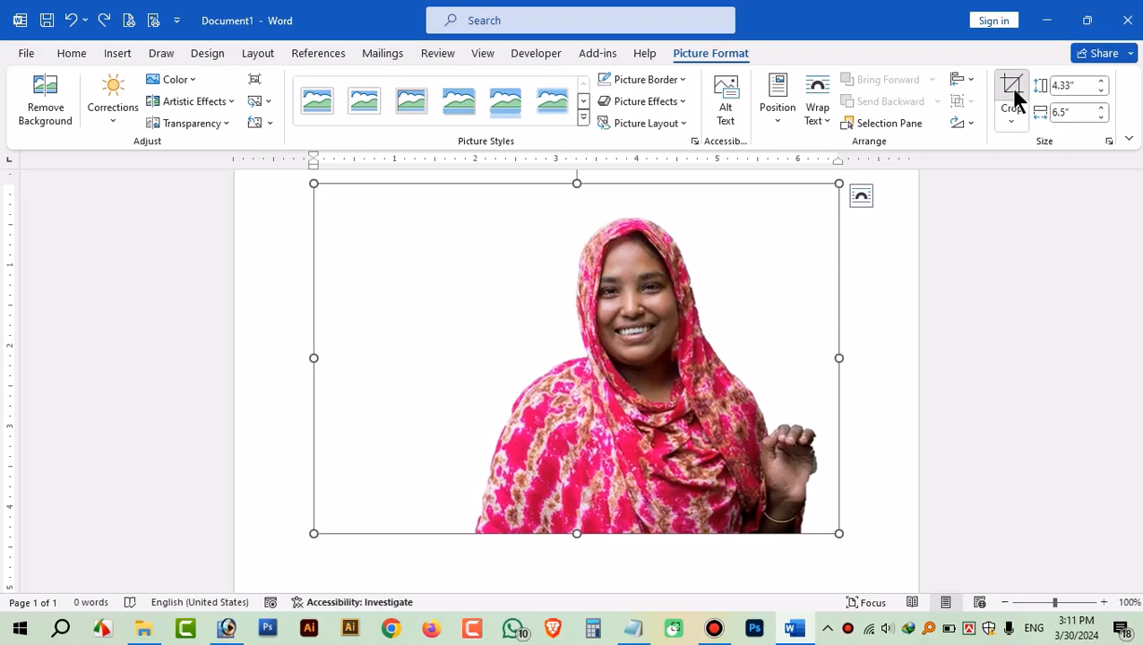
{"action": "left_click", "coordinate": [1012, 86]}
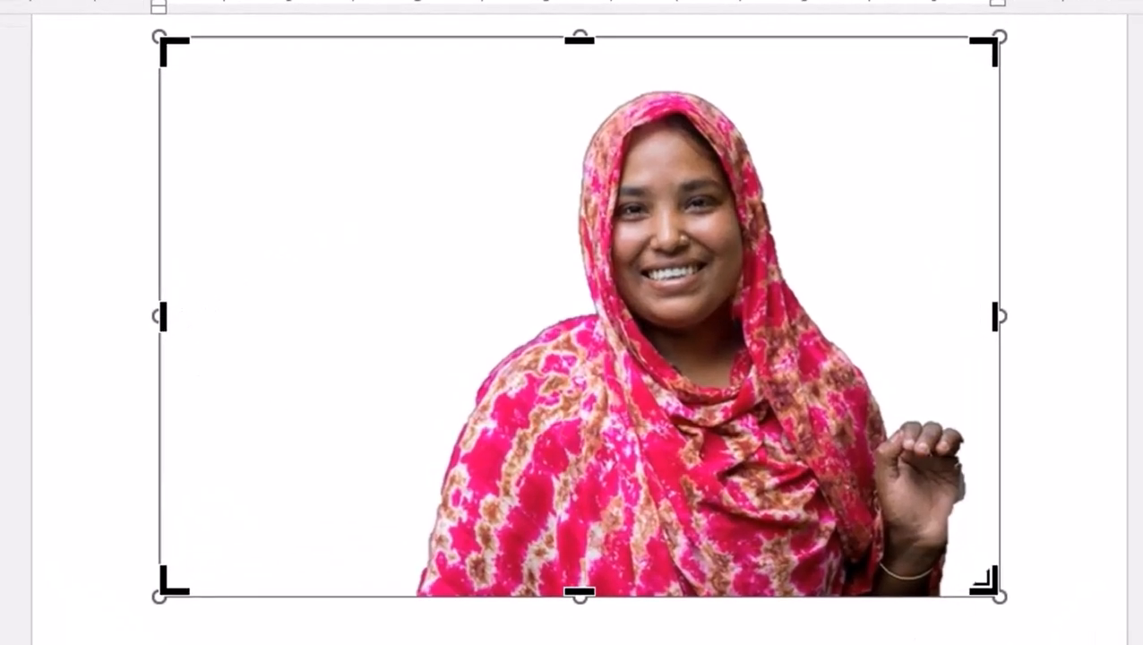
{"action": "left_click_drag", "start_coordinate": [978, 583], "coordinate": [849, 518]}
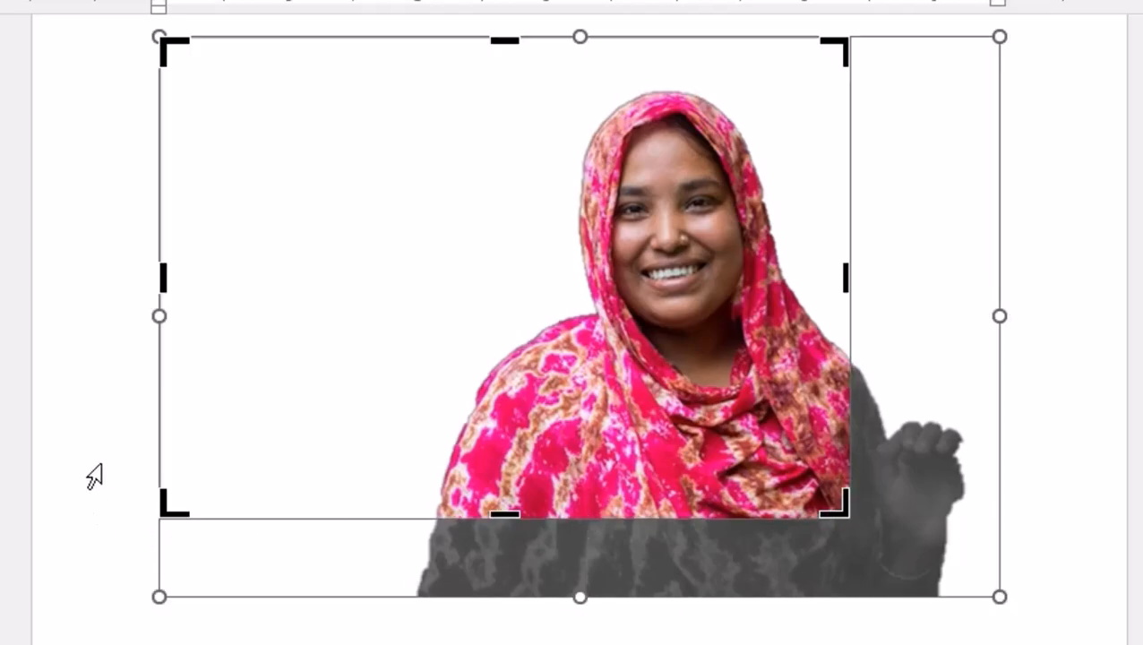
{"action": "left_click_drag", "start_coordinate": [164, 285], "coordinate": [477, 285]}
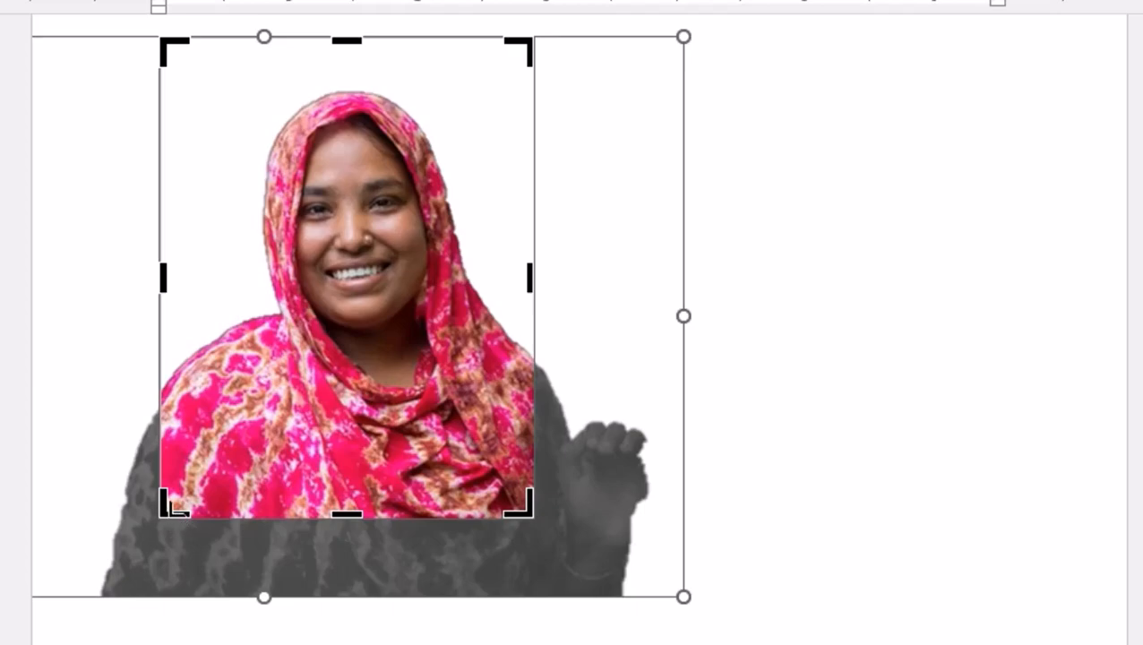
{"action": "left_click_drag", "start_coordinate": [169, 507], "coordinate": [191, 505]}
{"action": "left_click_drag", "start_coordinate": [329, 497], "coordinate": [329, 491]}
{"action": "left_click_drag", "start_coordinate": [327, 37], "coordinate": [327, 56]}
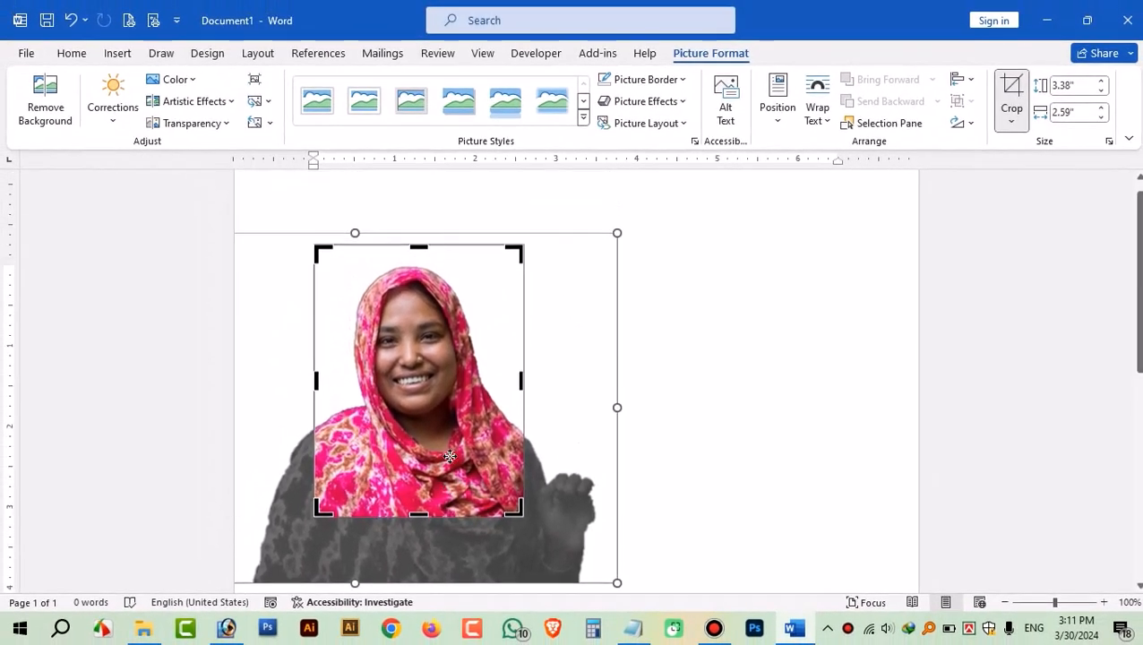
{"action": "scroll", "coordinate": [450, 457], "scroll_direction": "up", "scroll_amount": 1}
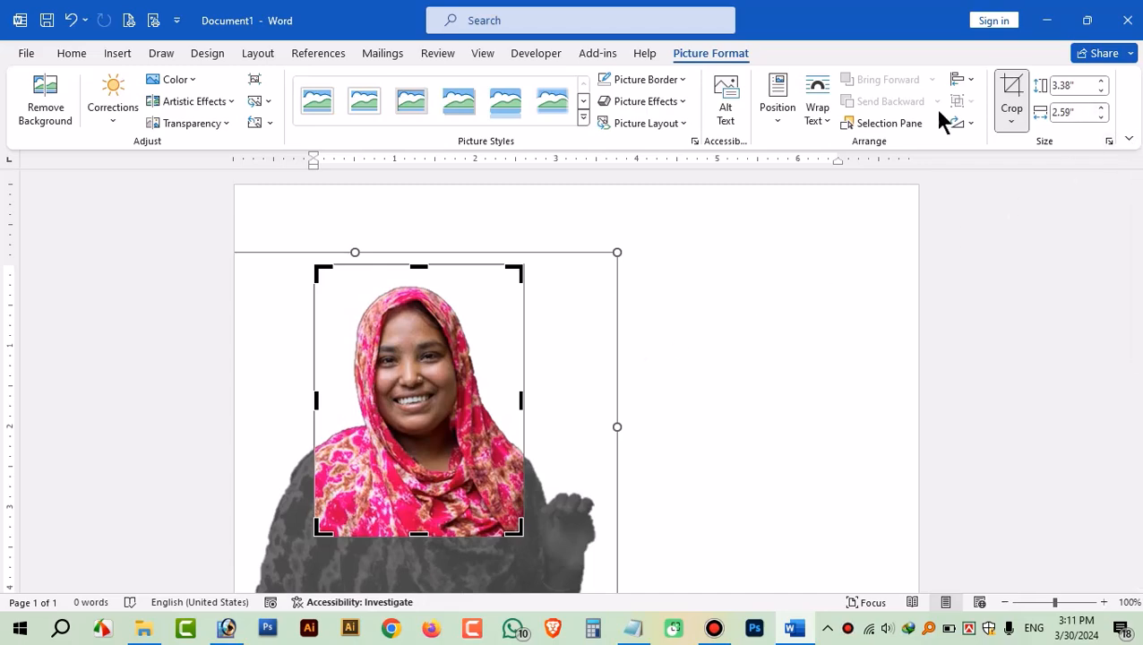
{"action": "left_click", "coordinate": [712, 324]}
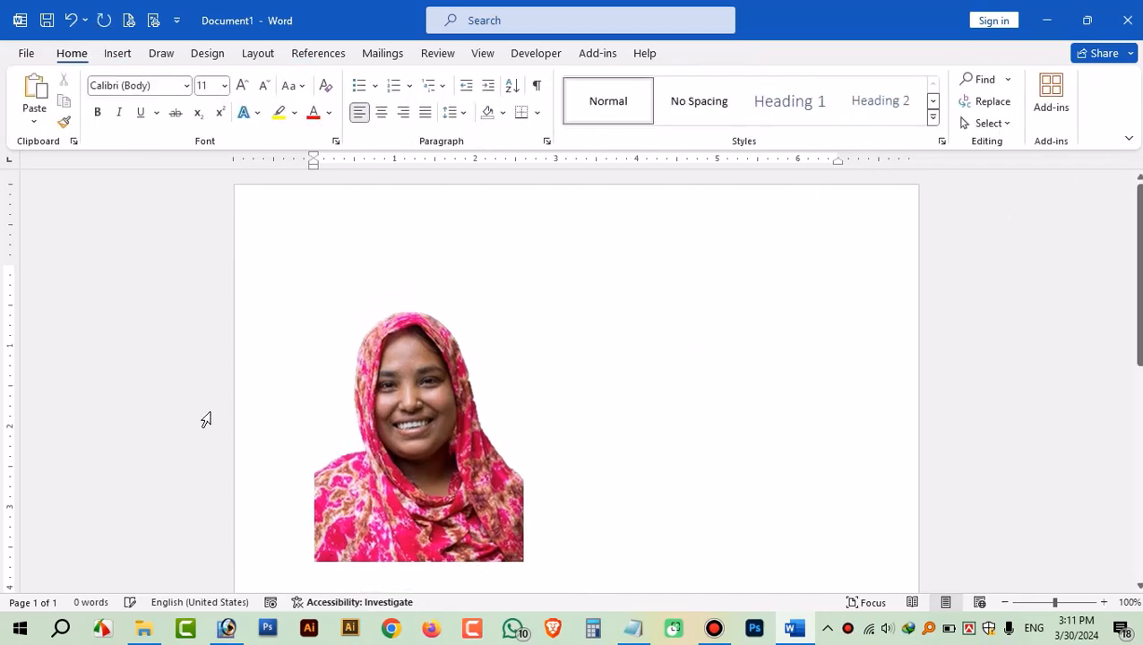
Step: Set the cropped portrait's text wrapping to In Front of Text and align the portrait with the page's left margin
{"action": "left_click", "coordinate": [394, 430]}
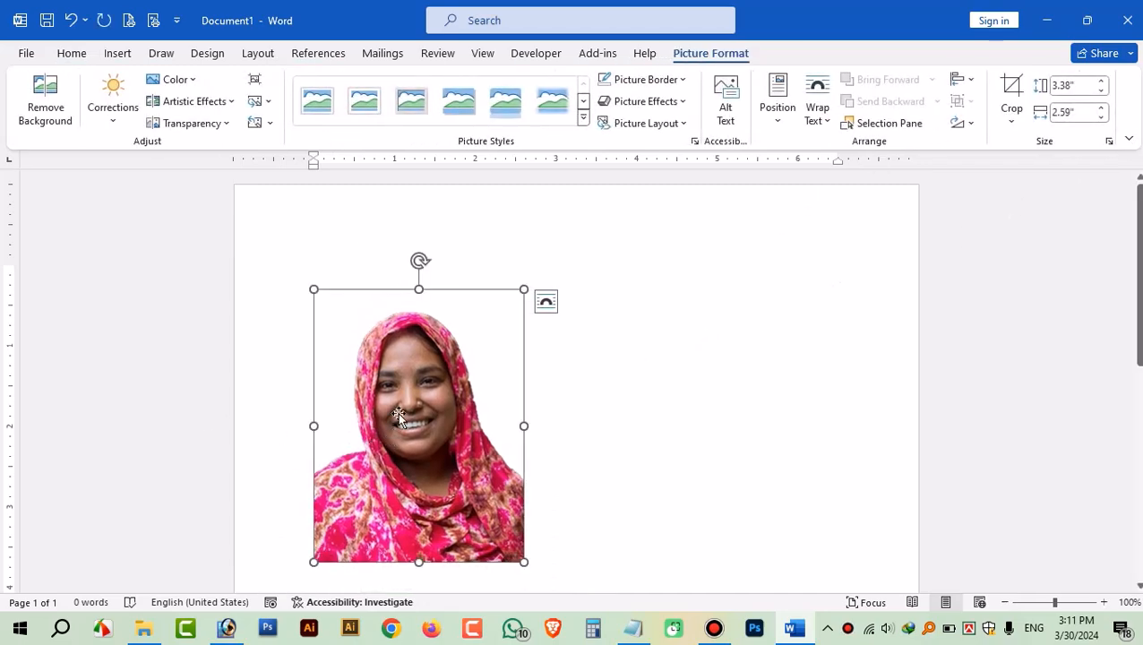
{"action": "scroll", "coordinate": [398, 417], "scroll_direction": "down", "scroll_amount": 1}
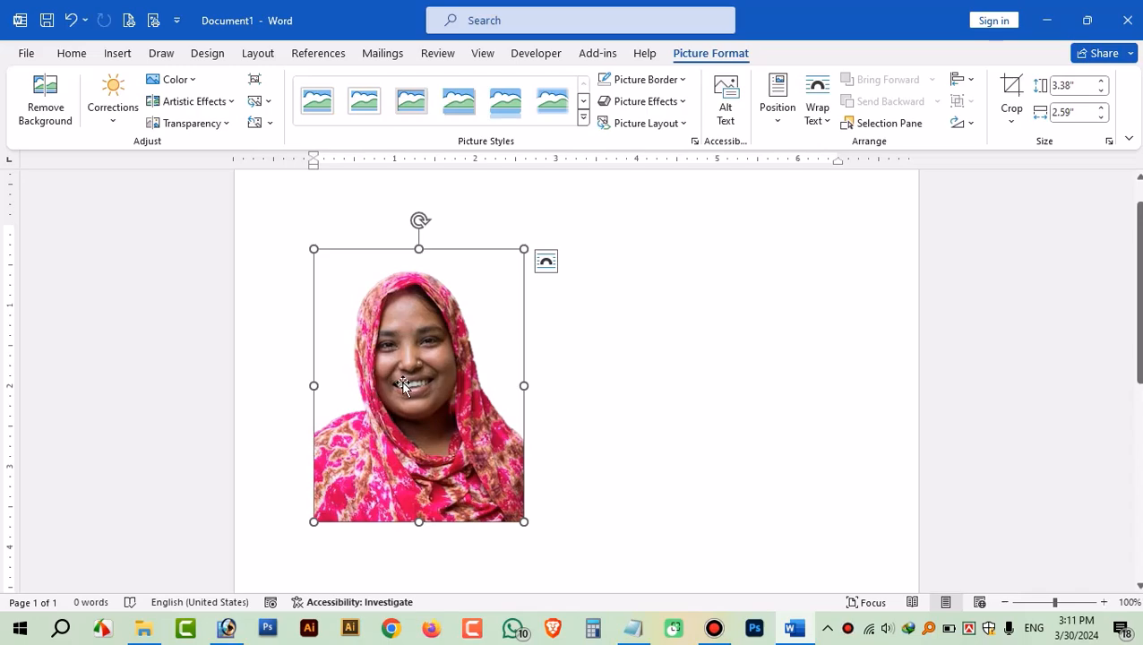
{"action": "left_click_drag", "start_coordinate": [427, 352], "coordinate": [423, 347]}
{"action": "right_click", "coordinate": [420, 341]}
{"action": "mouse_move", "coordinate": [499, 522]}
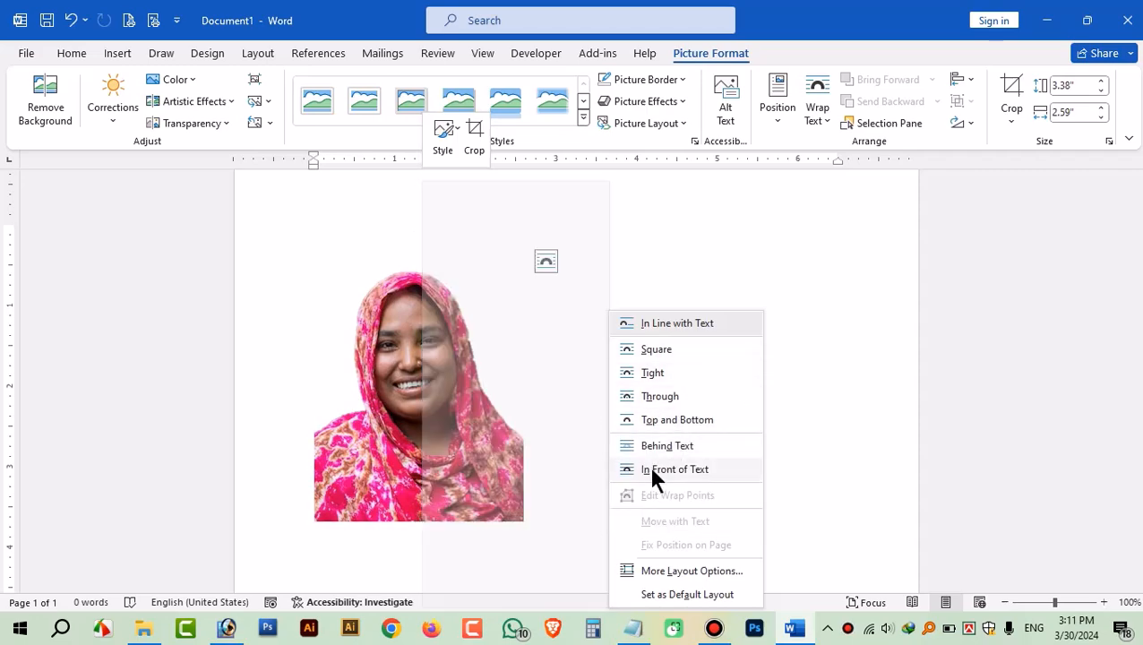
{"action": "left_click", "coordinate": [671, 470]}
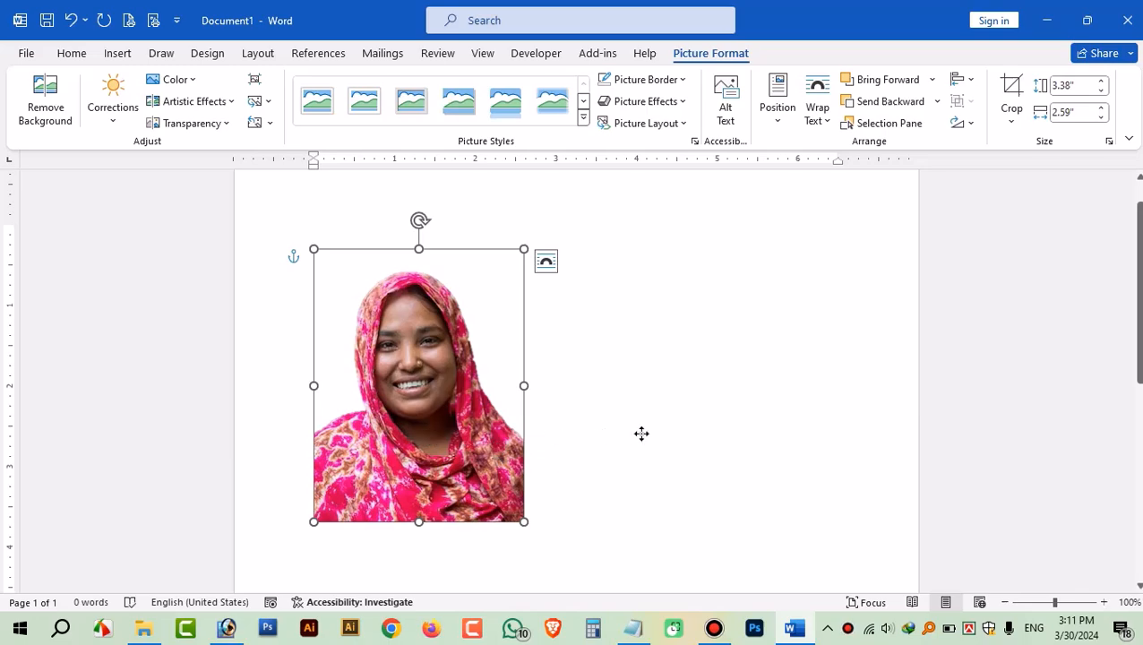
{"action": "left_click_drag", "start_coordinate": [642, 433], "coordinate": [401, 437]}
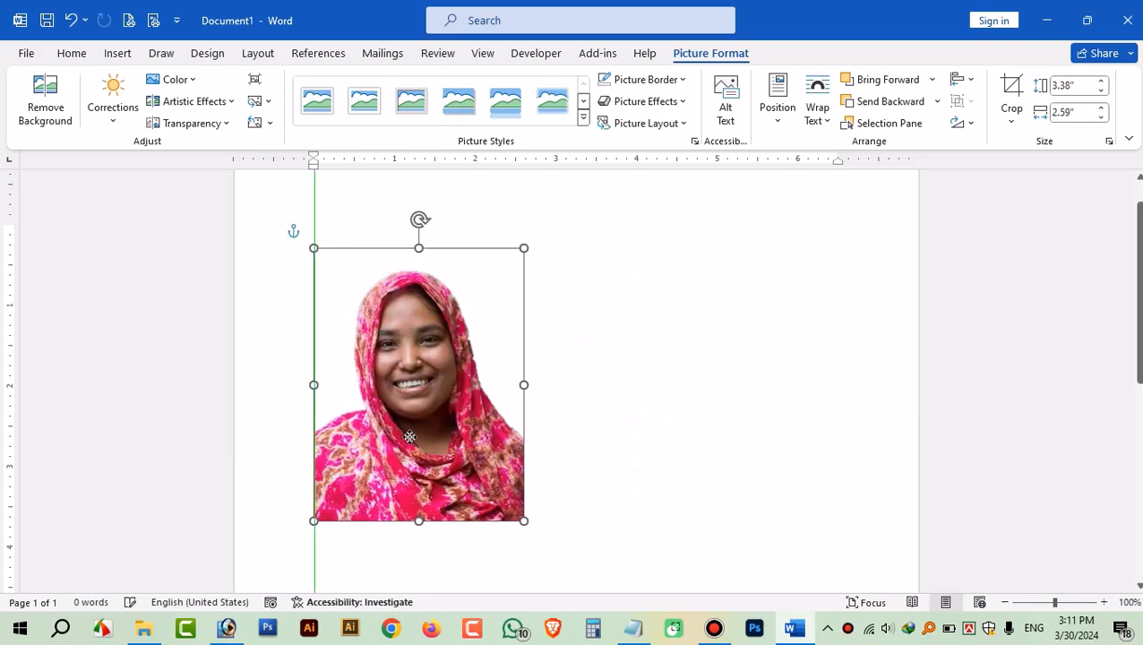
{"action": "left_click_drag", "start_coordinate": [410, 436], "coordinate": [412, 438]}
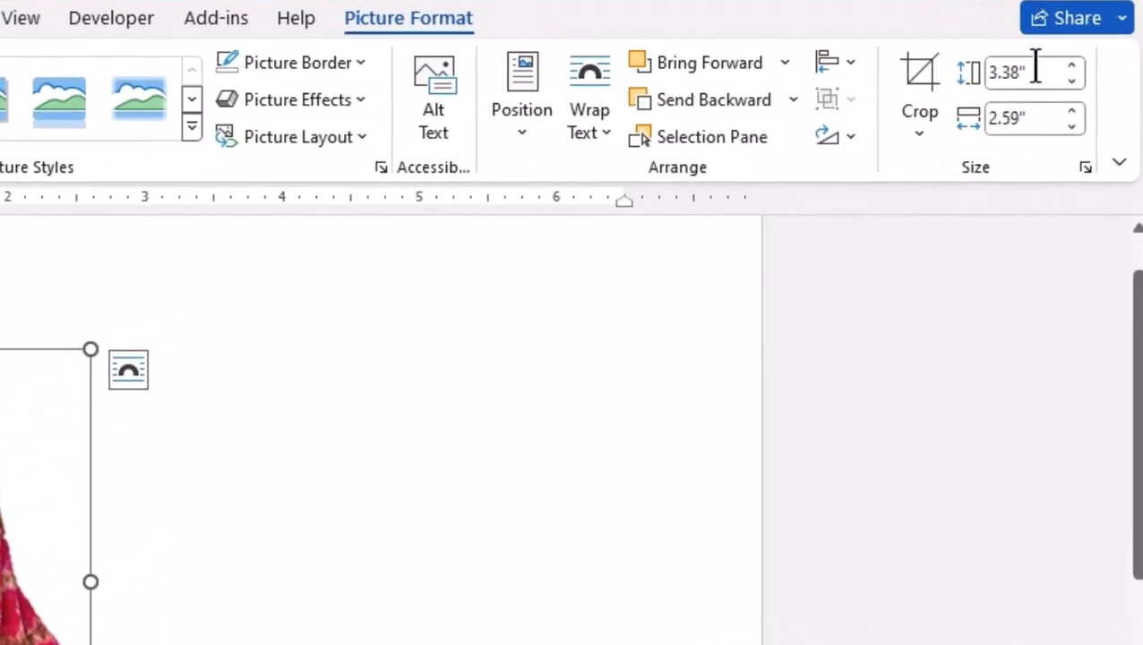
Step: Check the cropped portrait's height and width, and insert a rectangle shape on the page beside it
{"action": "left_click", "coordinate": [1075, 85]}
{"action": "left_click_drag", "start_coordinate": [985, 117], "coordinate": [1073, 118]}
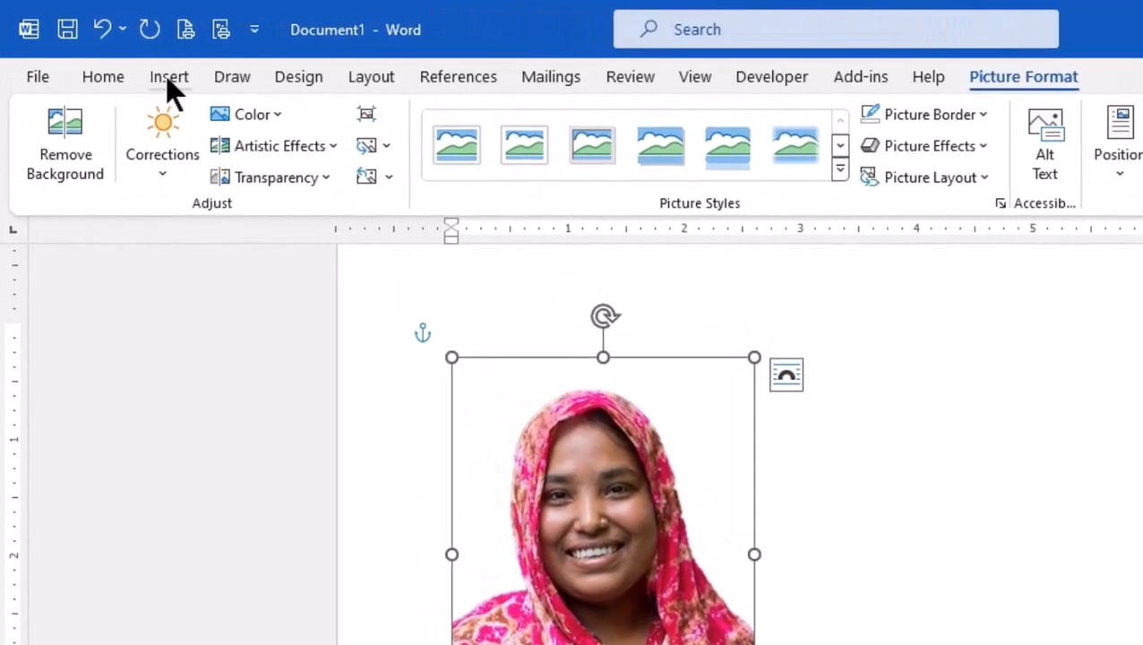
{"action": "left_click", "coordinate": [119, 56]}
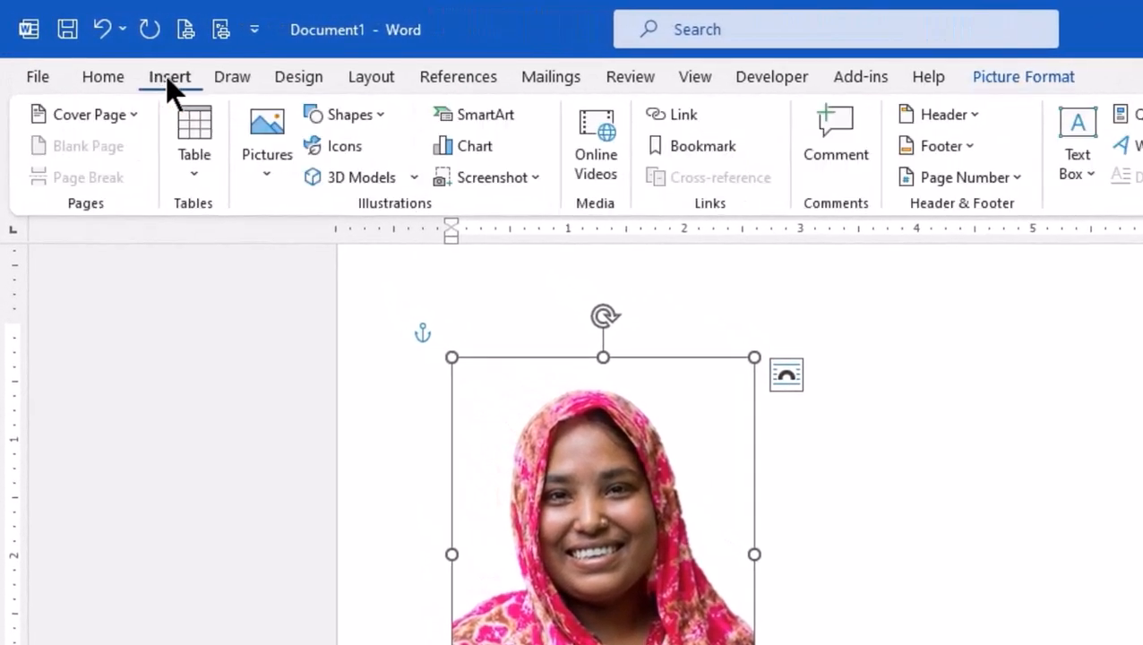
{"action": "left_click", "coordinate": [384, 119]}
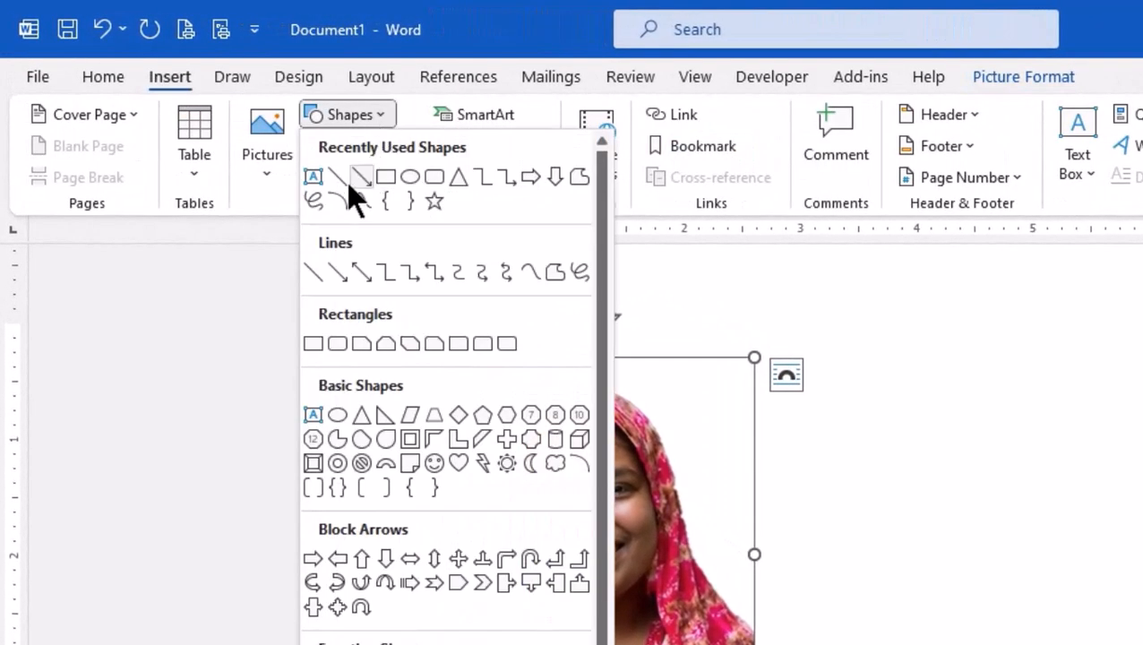
{"action": "left_click", "coordinate": [383, 177]}
{"action": "left_click", "coordinate": [965, 434]}
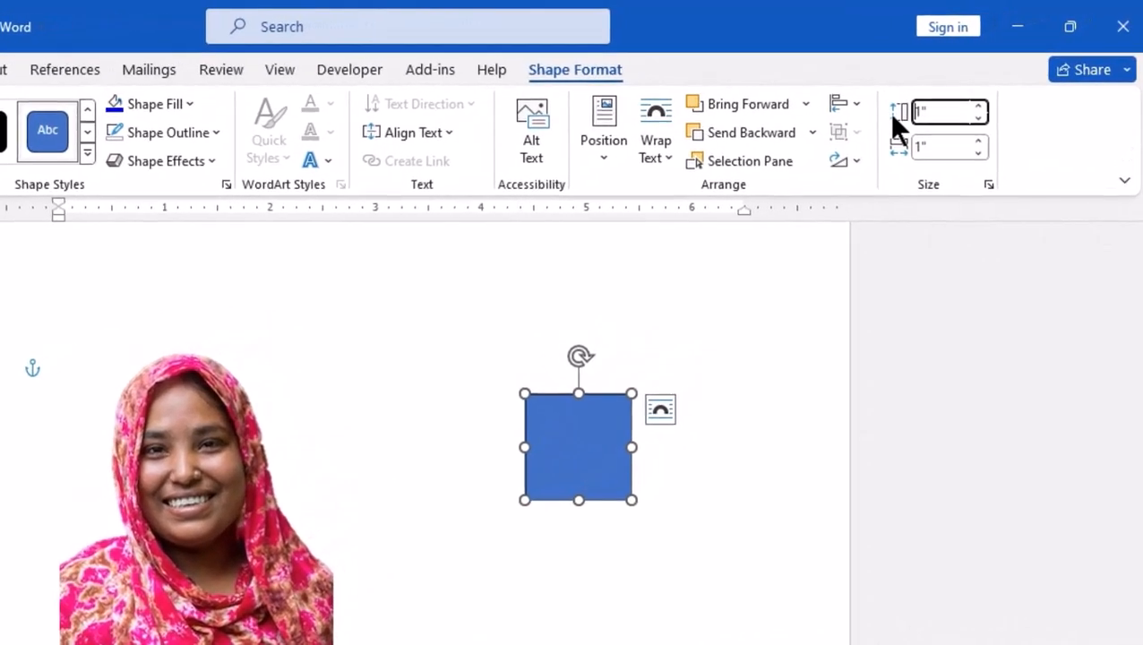
Step: Set the blue rectangle's height to 3.38 inches and its width to 2.59 inches
{"action": "type", "text": "3."}
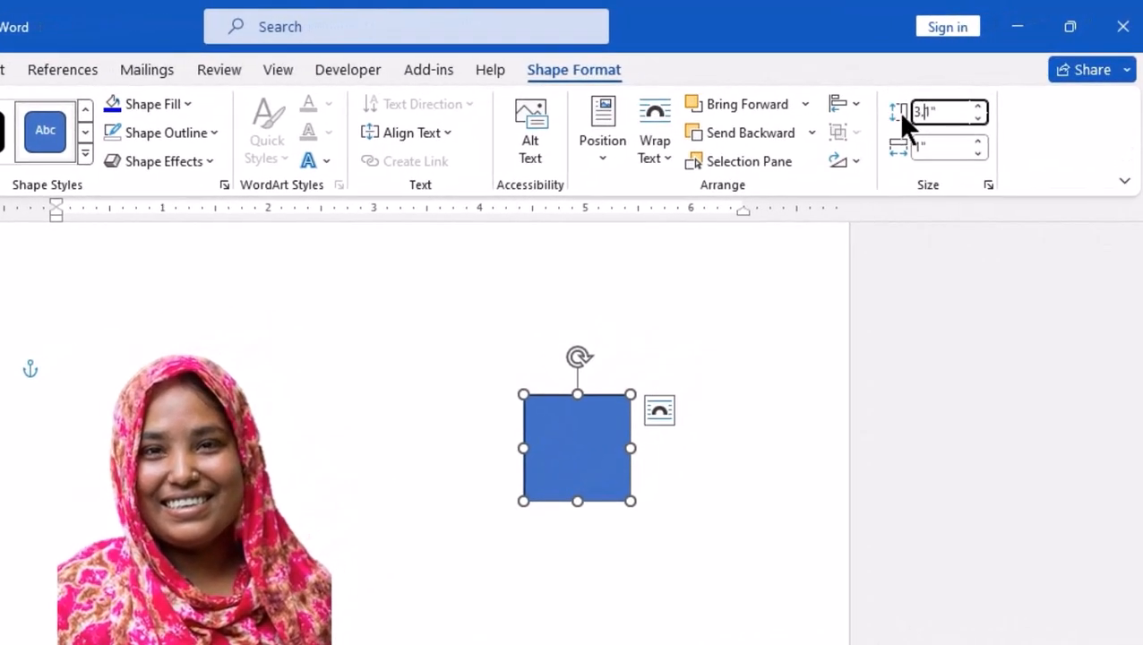
{"action": "key", "text": "Delete"}
{"action": "key", "text": "Delete"}
{"action": "type", "text": "38"}
{"action": "left_click", "coordinate": [943, 147]}
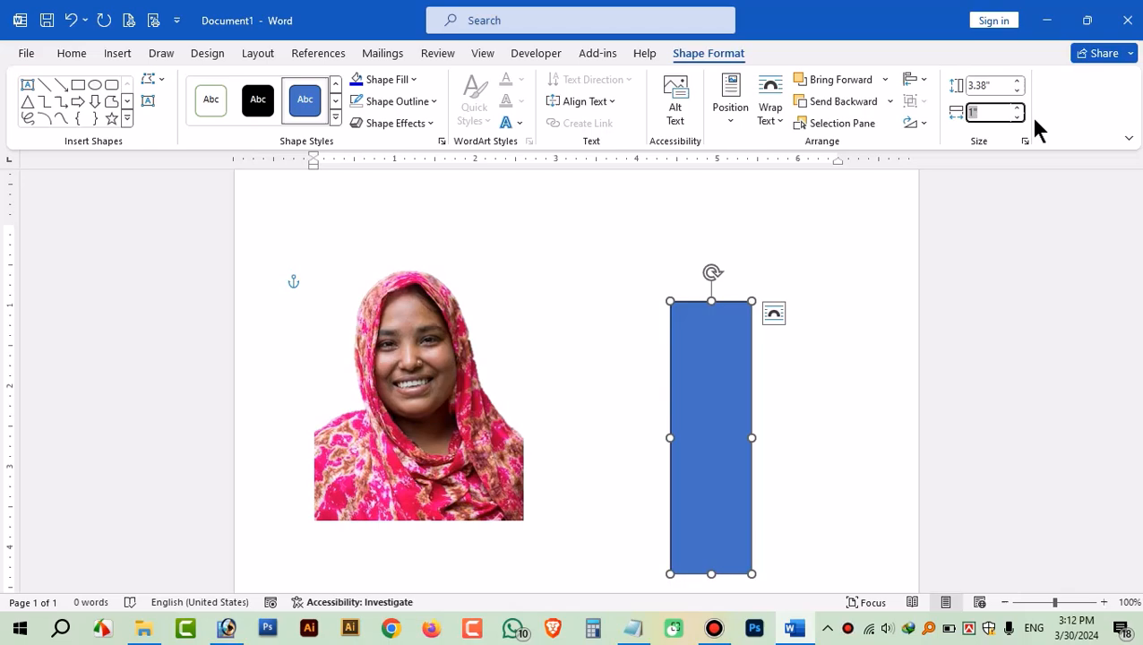
{"action": "type", "text": "2.59"}
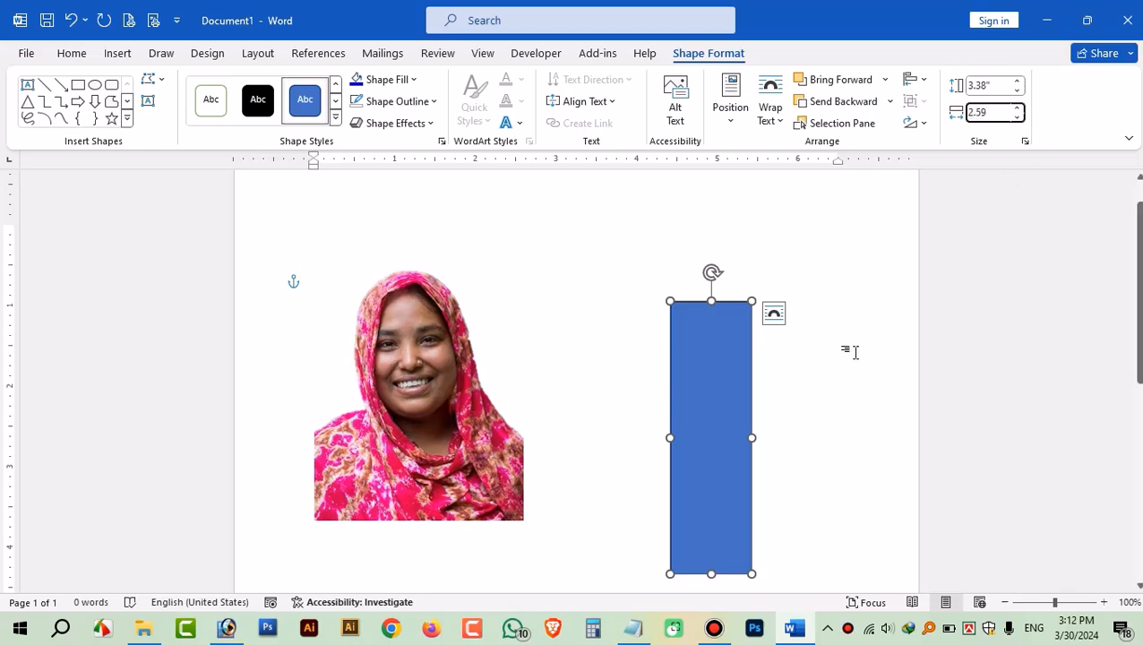
{"action": "left_click", "coordinate": [1002, 85]}
Step: Move the resized rectangle closer to the portrait, leaving a gap between the two objects
{"action": "left_click", "coordinate": [757, 364]}
{"action": "left_click_drag", "start_coordinate": [757, 364], "coordinate": [655, 328]}
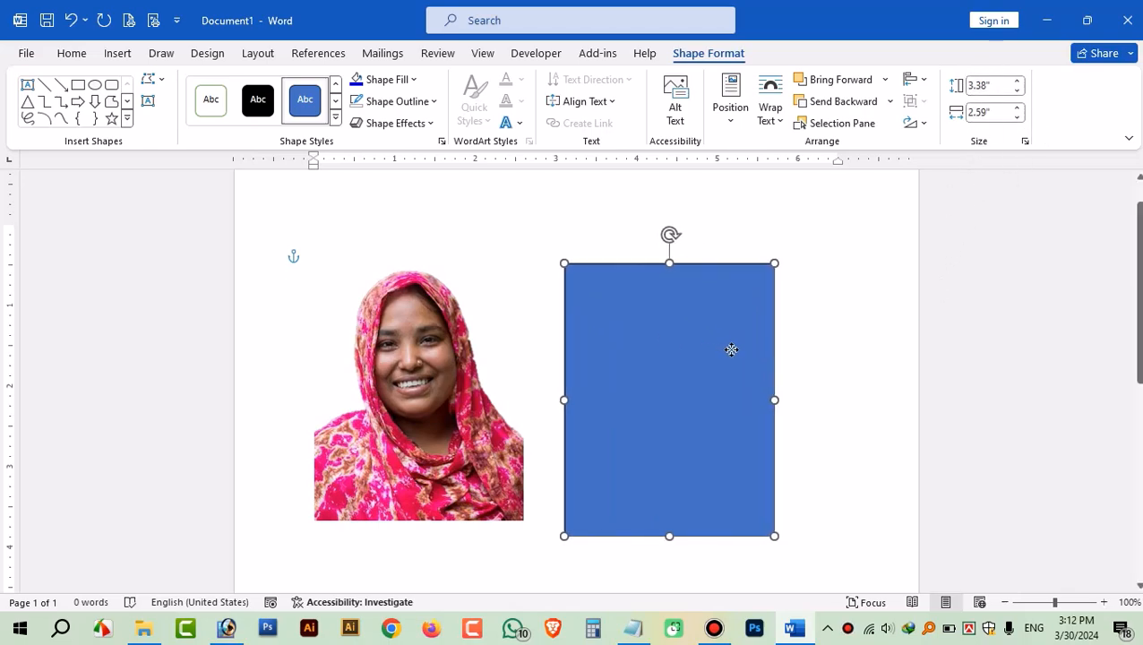
{"action": "left_click", "coordinate": [408, 383]}
{"action": "left_click", "coordinate": [644, 341]}
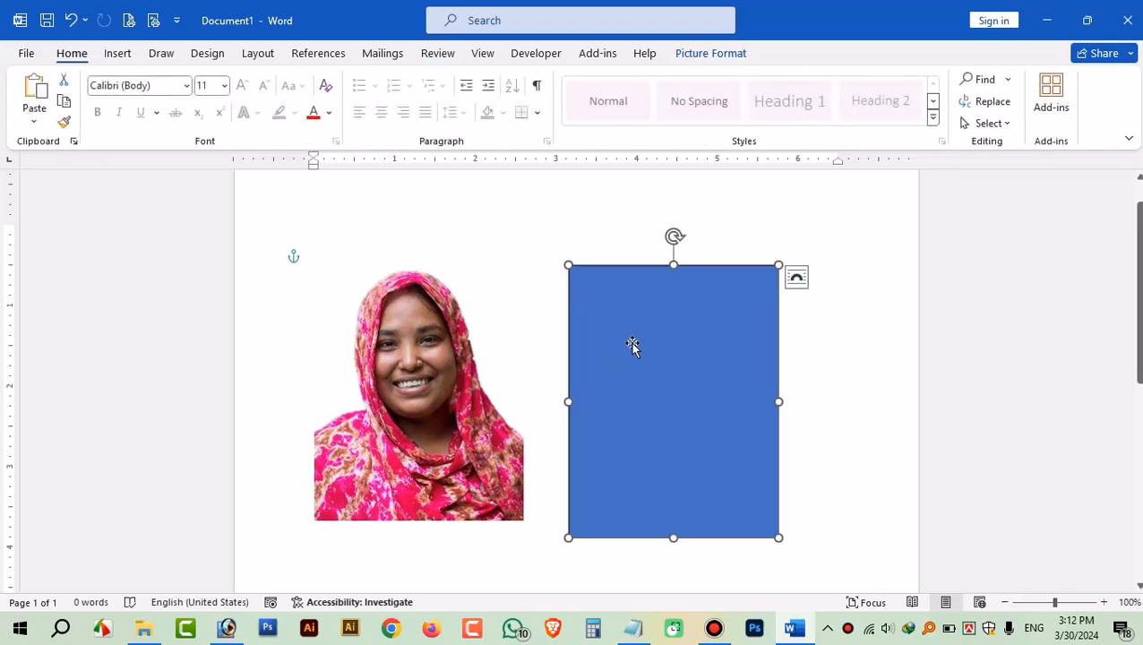
{"action": "mouse_move", "coordinate": [672, 325]}
{"action": "left_mouse_down"}
{"action": "mouse_move", "coordinate": [692, 329]}
{"action": "mouse_move", "coordinate": [683, 317]}
{"action": "left_mouse_up"}
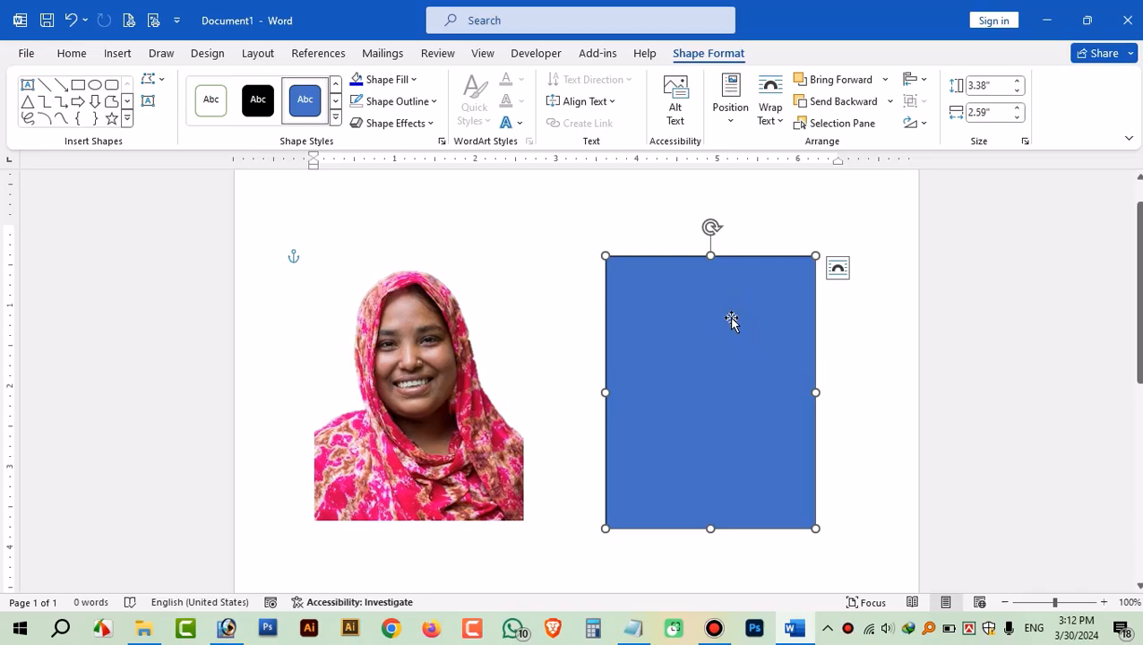
{"action": "left_click_drag", "start_coordinate": [732, 321], "coordinate": [659, 314]}
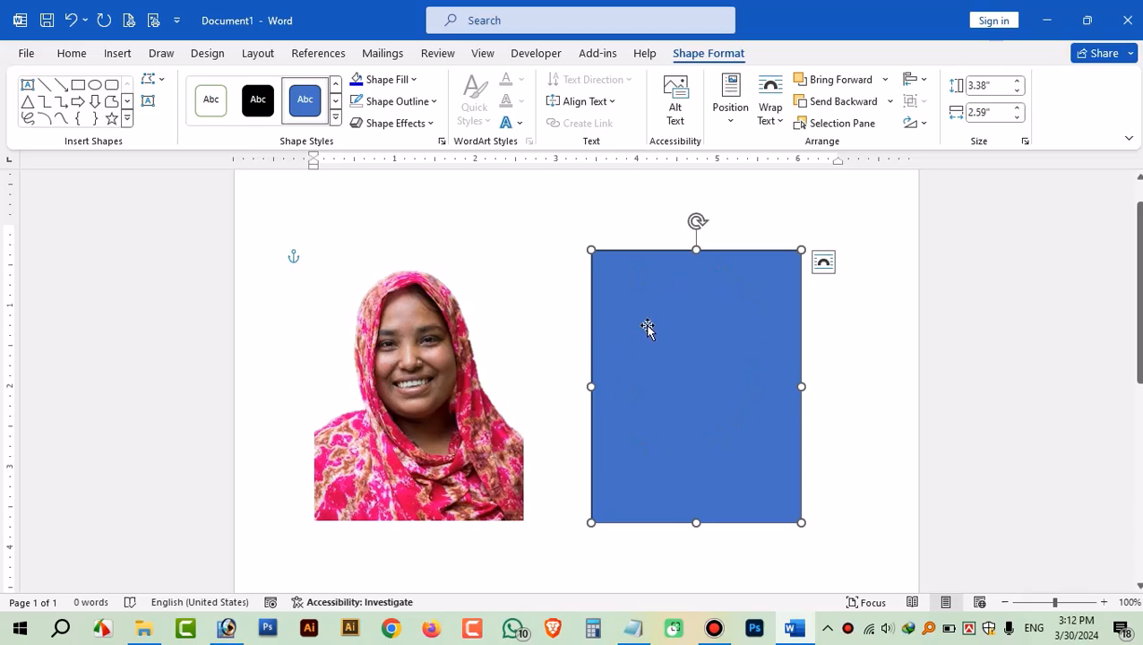
Step: Fill the rectangle with a purple from the standard colour palette
{"action": "left_click", "coordinate": [414, 80]}
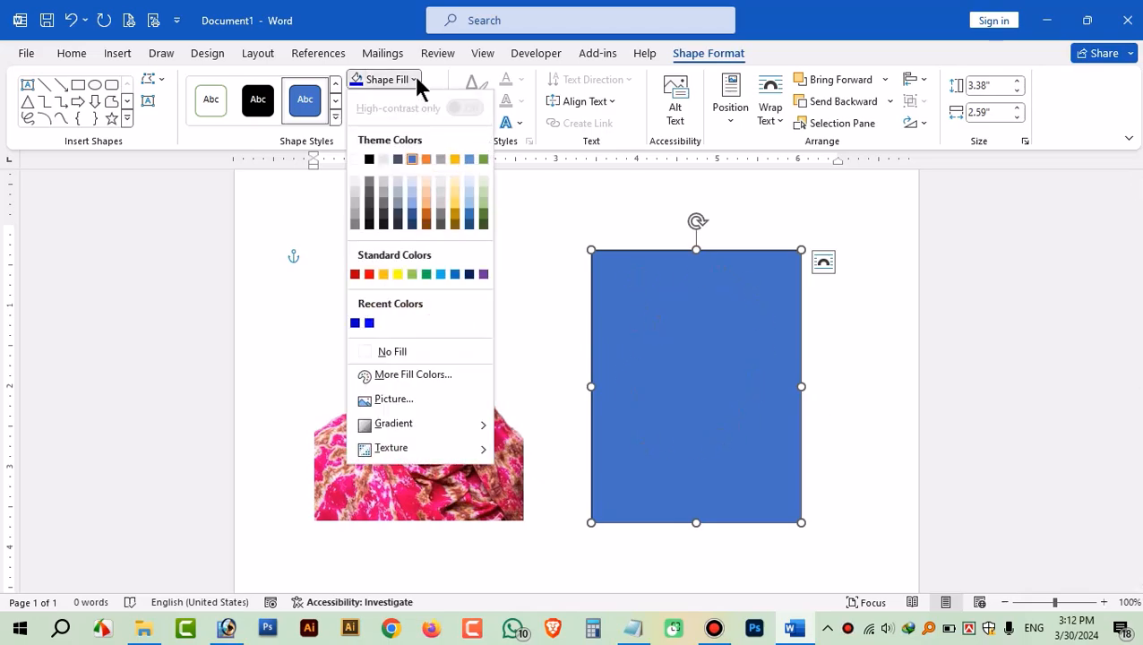
{"action": "left_click", "coordinate": [415, 80]}
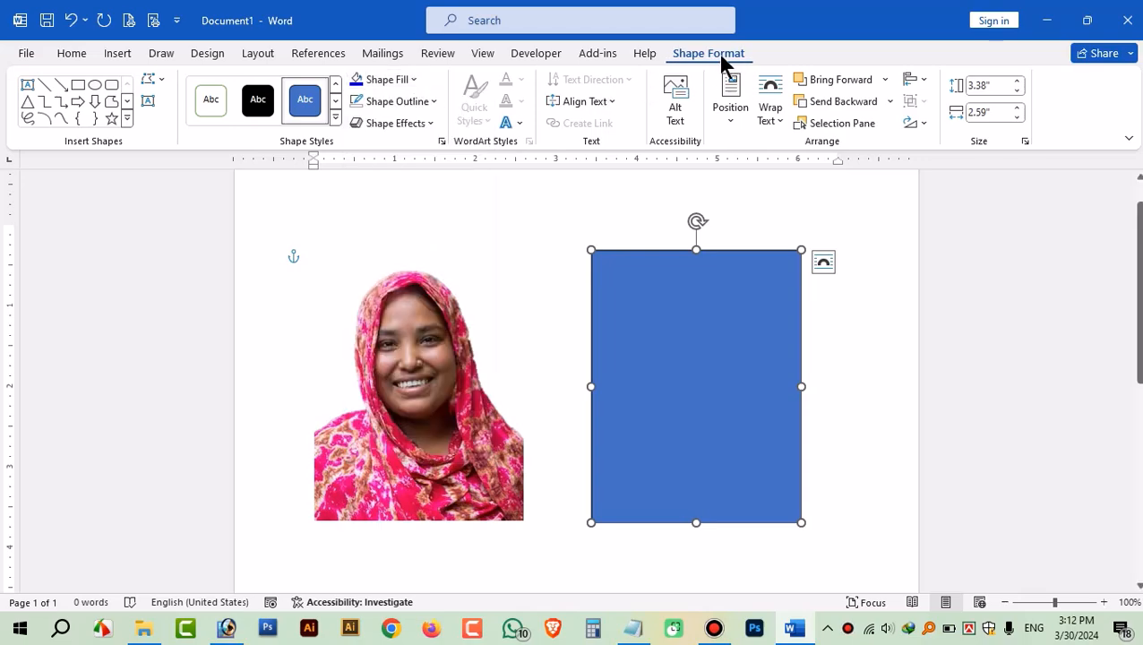
{"action": "left_click", "coordinate": [413, 82]}
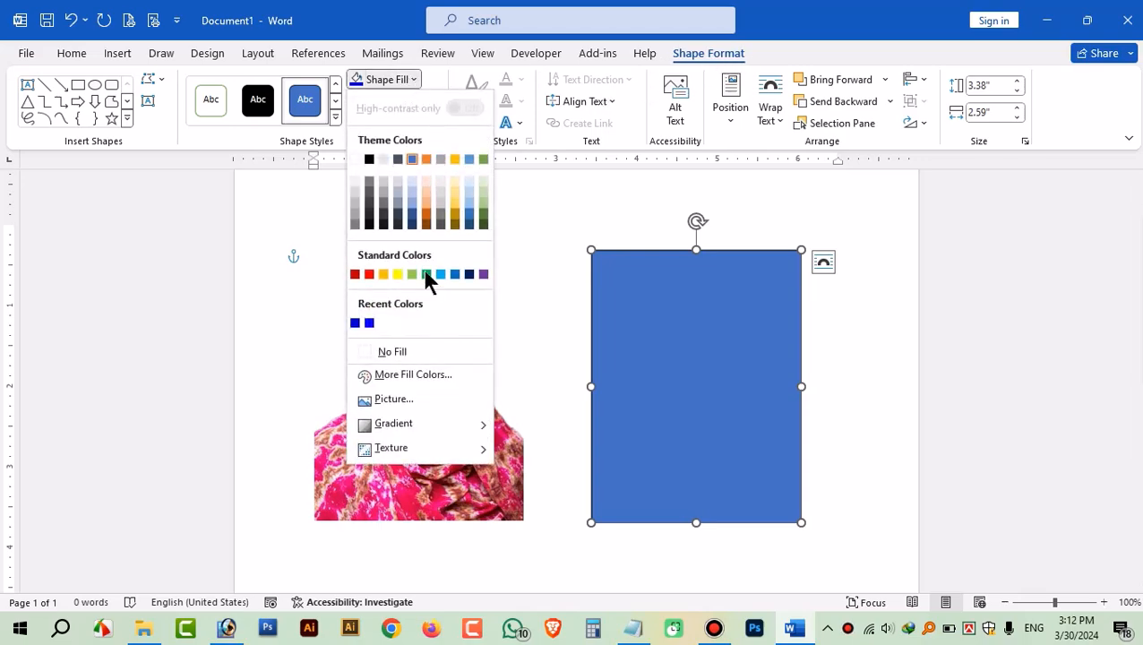
{"action": "left_click", "coordinate": [412, 375]}
{"action": "left_click", "coordinate": [470, 166]}
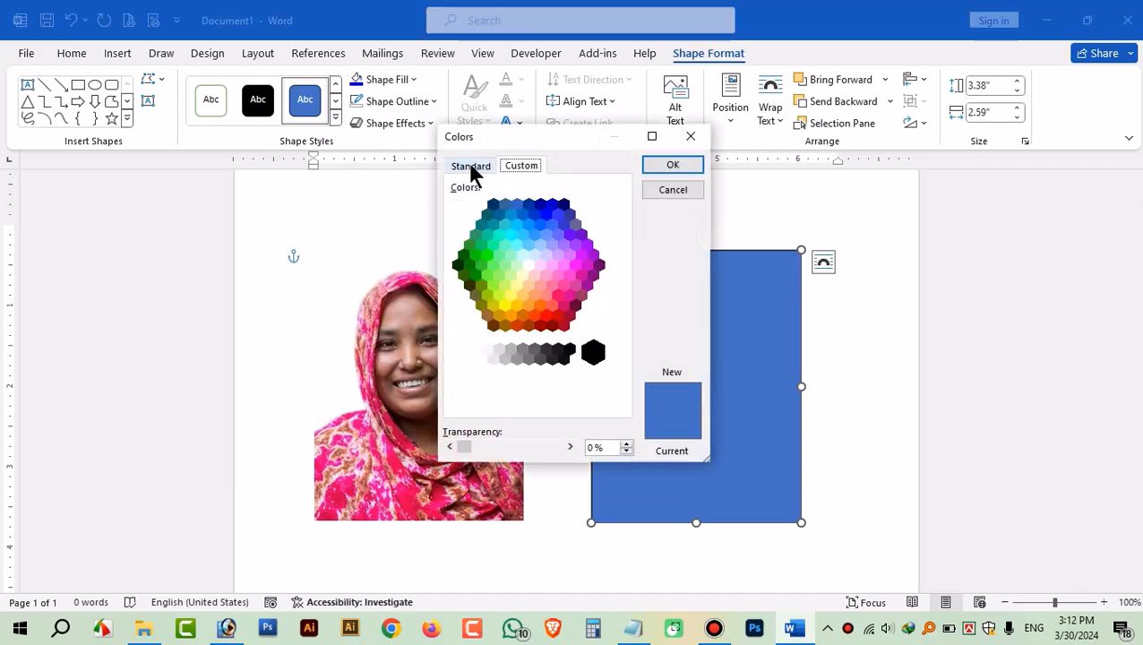
{"action": "left_click", "coordinate": [581, 235]}
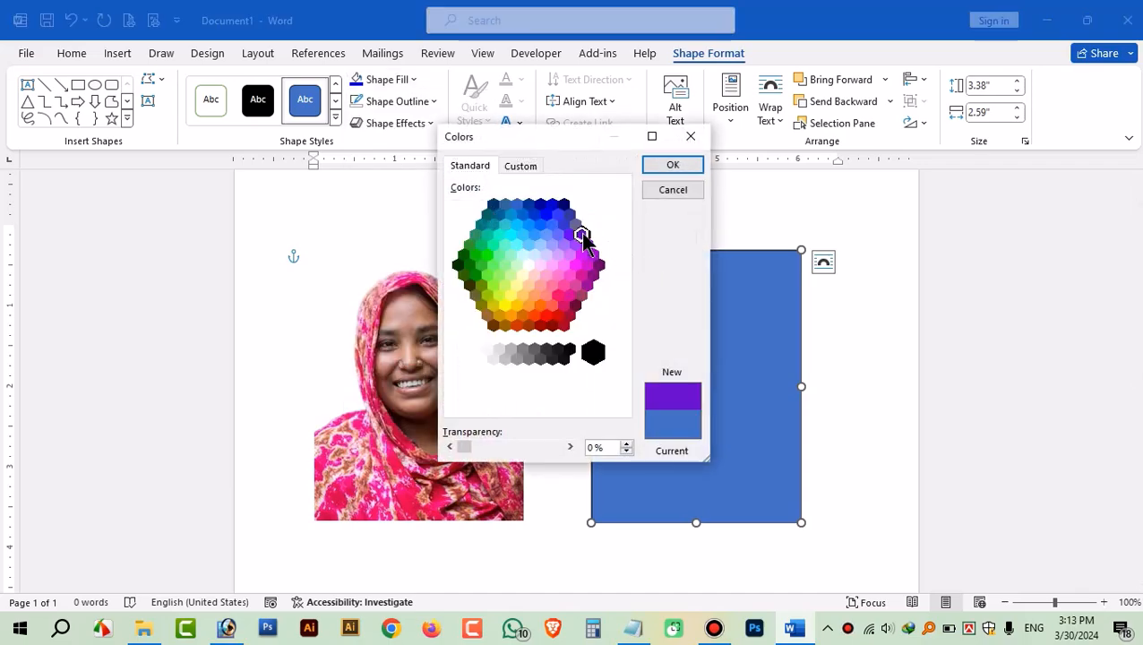
{"action": "left_click", "coordinate": [694, 167]}
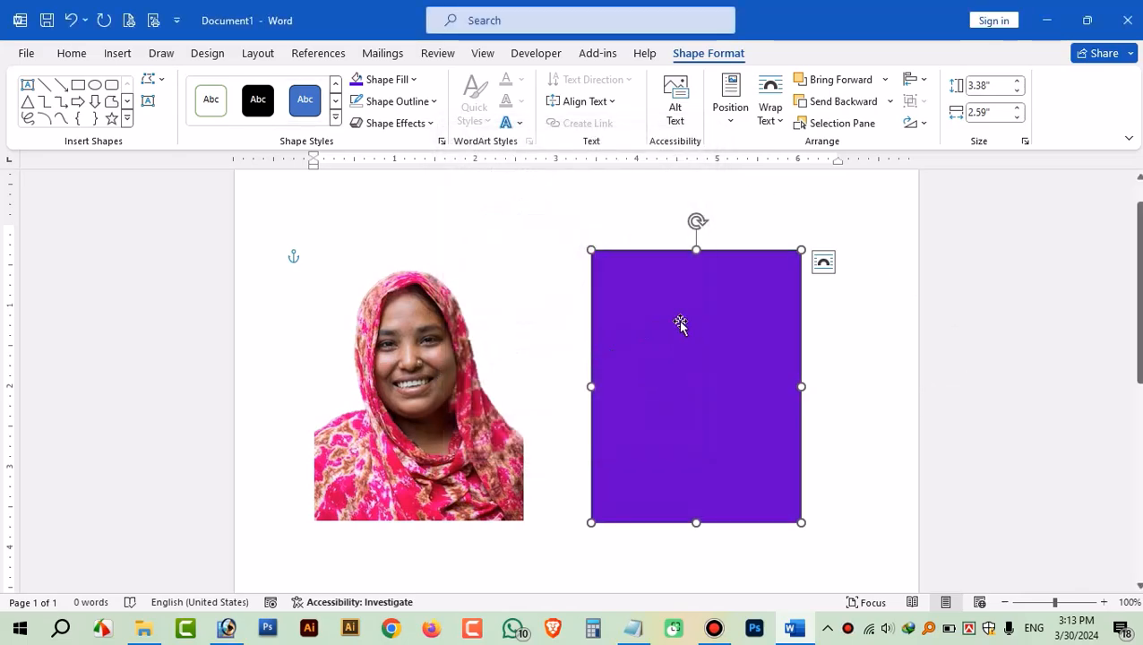
Step: Remove the rectangle's outline and move the rectangle over the portrait, lining up their side edges
{"action": "left_click", "coordinate": [430, 101]}
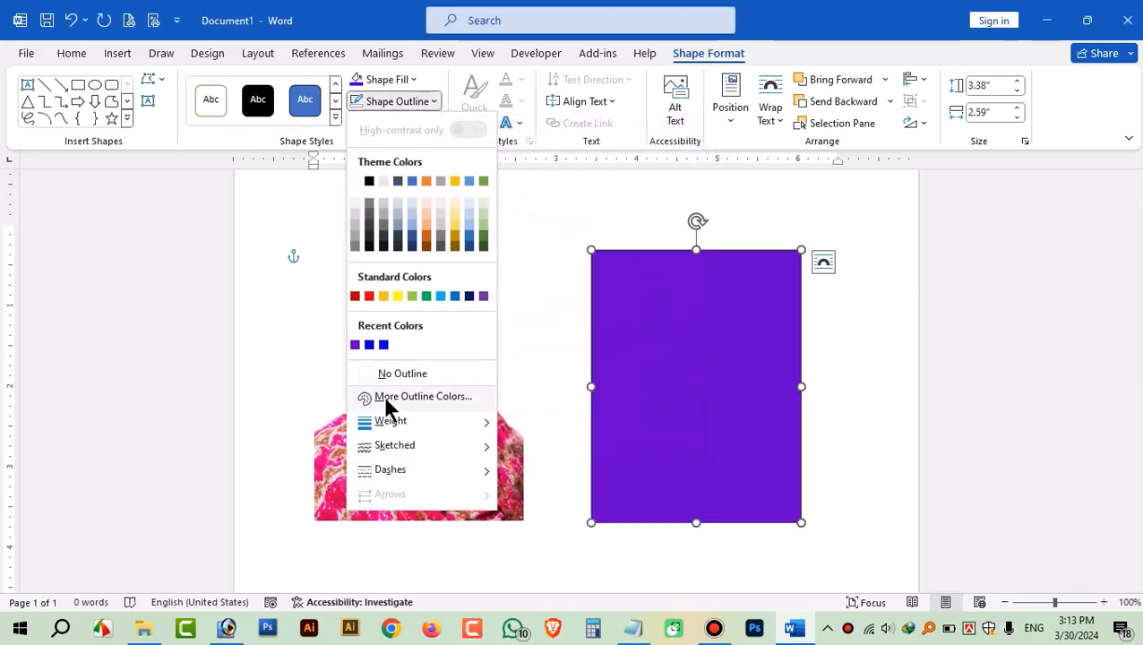
{"action": "left_click", "coordinate": [395, 372]}
{"action": "left_click_drag", "start_coordinate": [693, 384], "coordinate": [414, 383]}
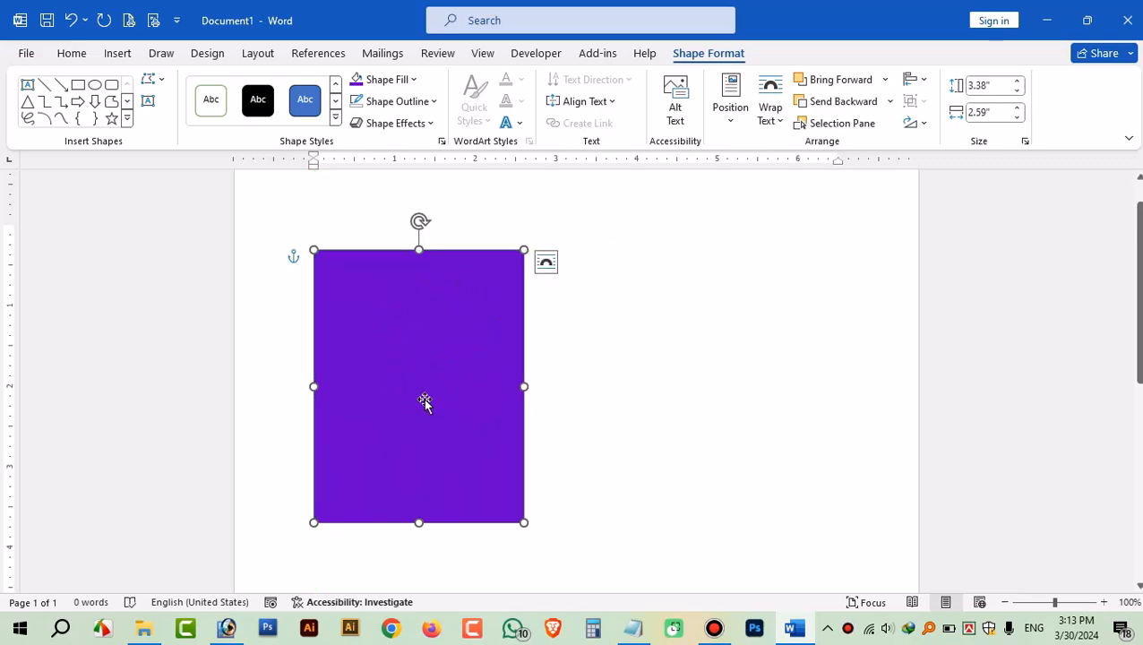
Step: Send the purple rectangle backward behind the portrait, raise its lower edge to the portrait's, and lower the portrait's upper edge to about 3.24 inches high
{"action": "scroll", "coordinate": [417, 401], "scroll_direction": "down", "scroll_amount": 1}
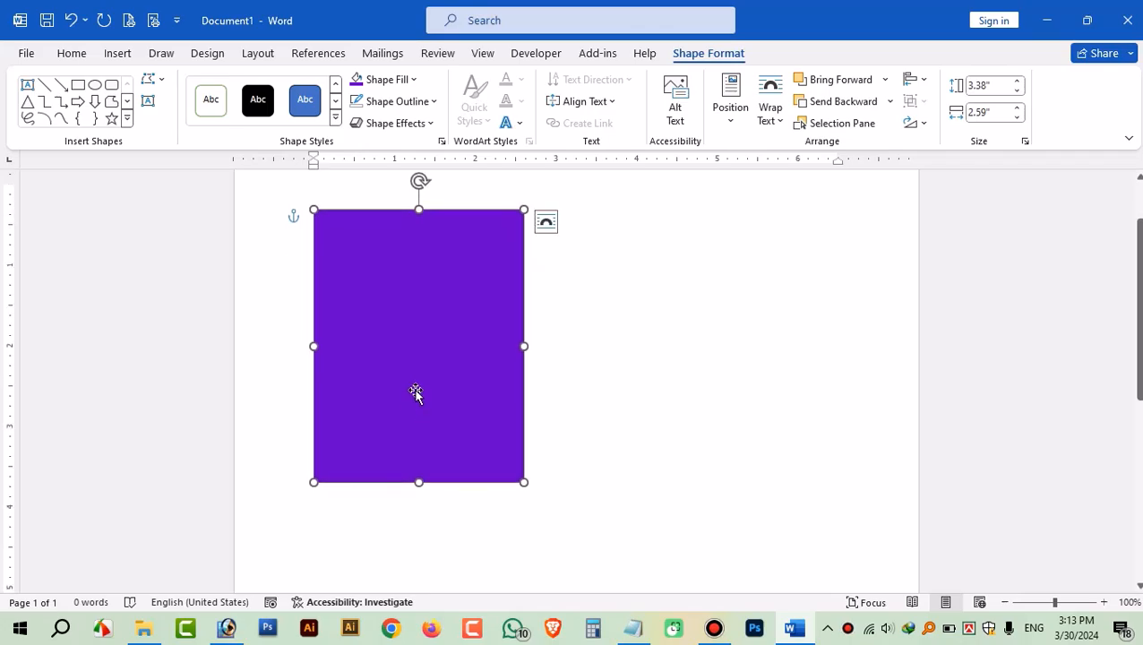
{"action": "right_click", "coordinate": [416, 393]}
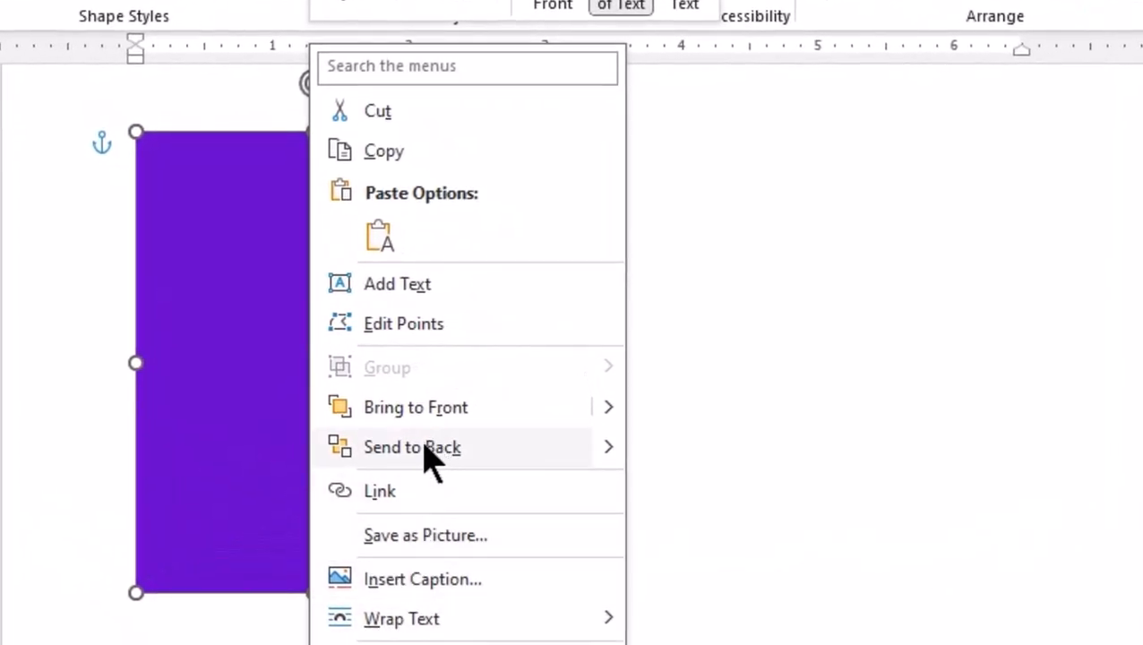
{"action": "mouse_move", "coordinate": [612, 449]}
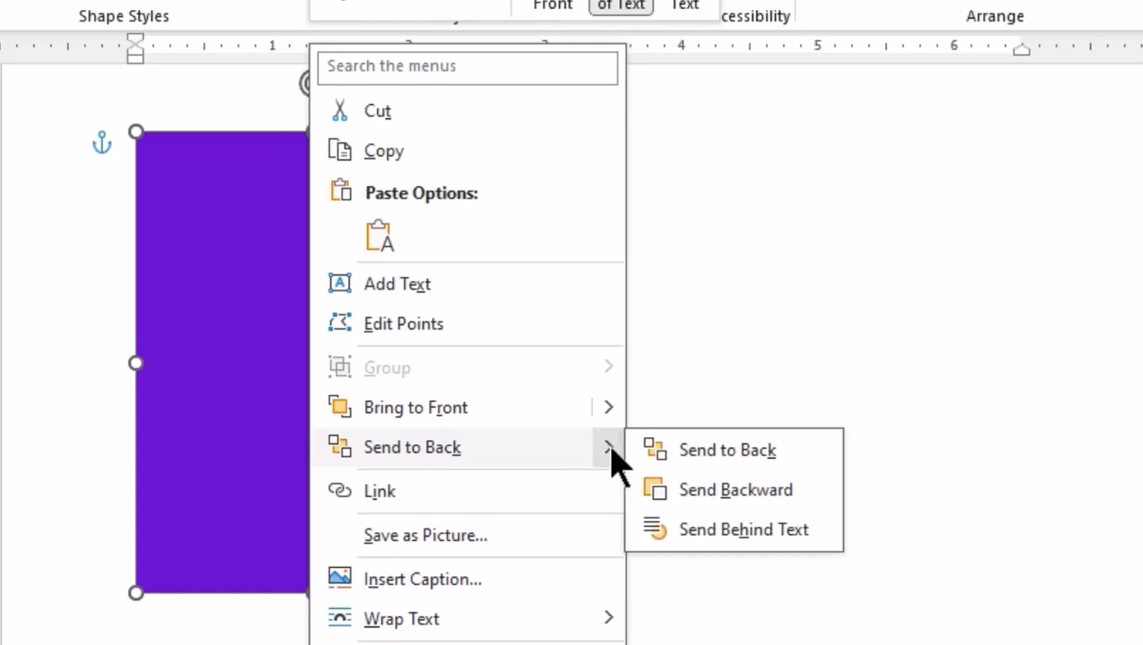
{"action": "left_click", "coordinate": [714, 492]}
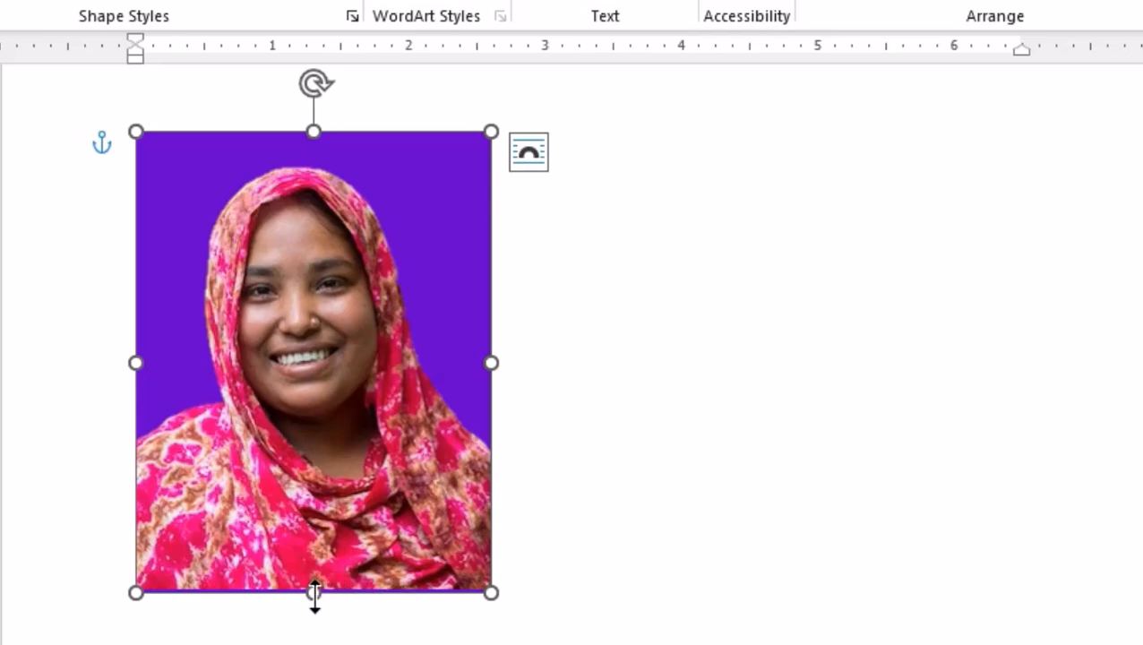
{"action": "left_click_drag", "start_coordinate": [316, 594], "coordinate": [322, 588]}
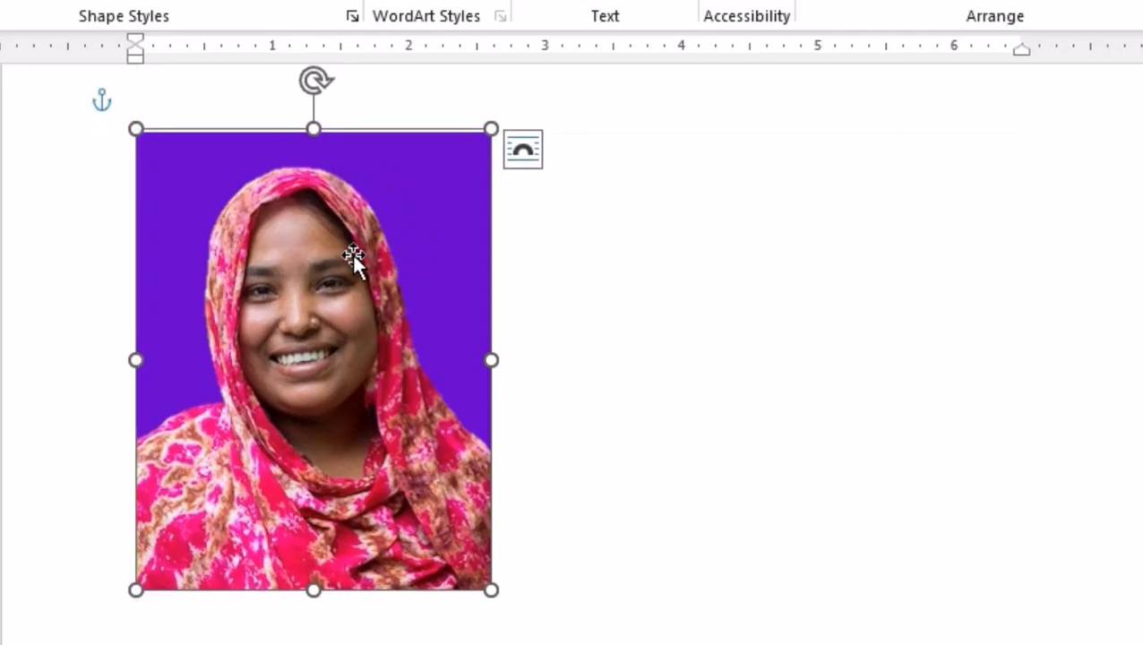
{"action": "mouse_move", "coordinate": [314, 133]}
{"action": "left_mouse_down"}
{"action": "mouse_move", "coordinate": [319, 178]}
{"action": "mouse_move", "coordinate": [327, 148]}
{"action": "left_mouse_up"}
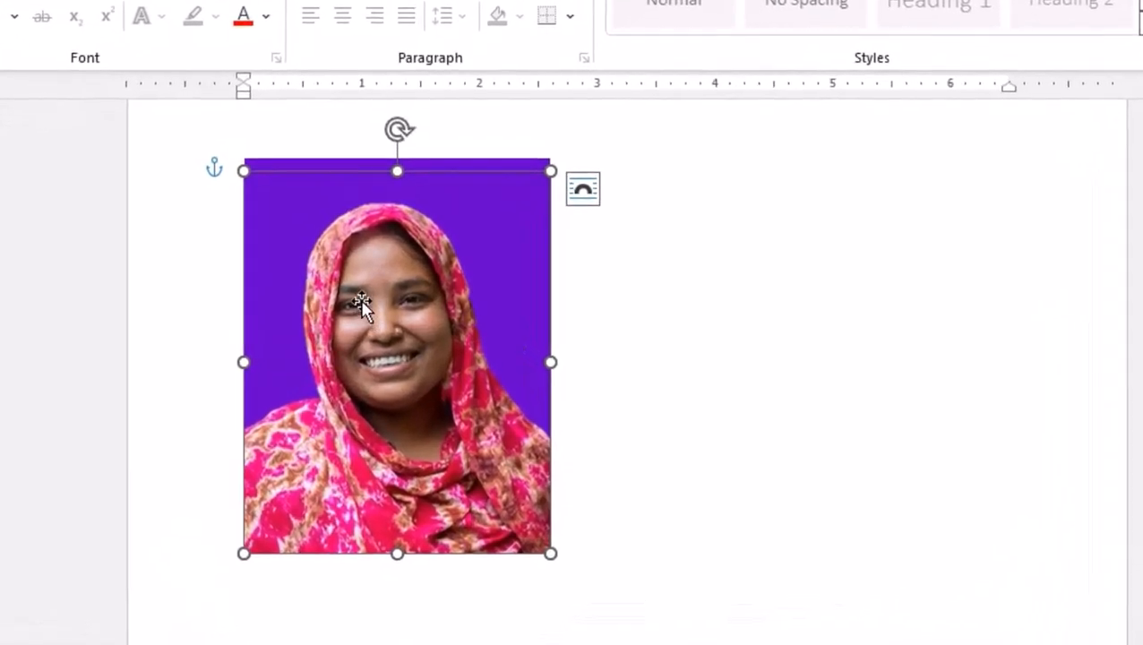
Step: Select both the portrait and the purple rectangle and group them into one object
{"action": "key", "text": "shift"}
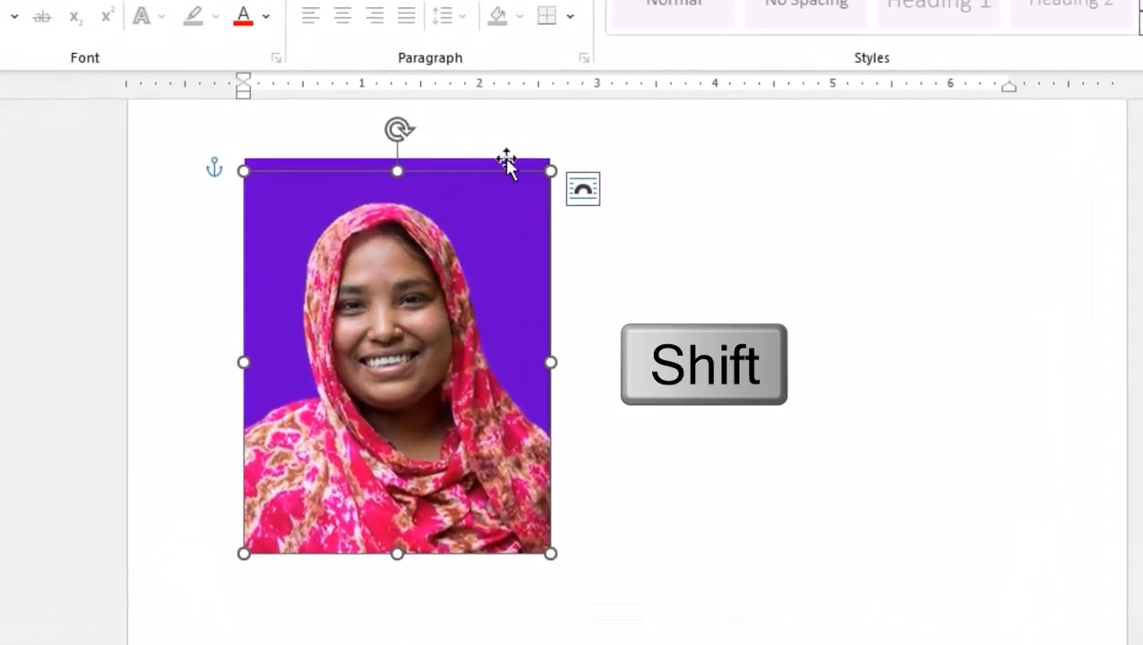
{"action": "left_click", "coordinate": [507, 162], "text": "shift"}
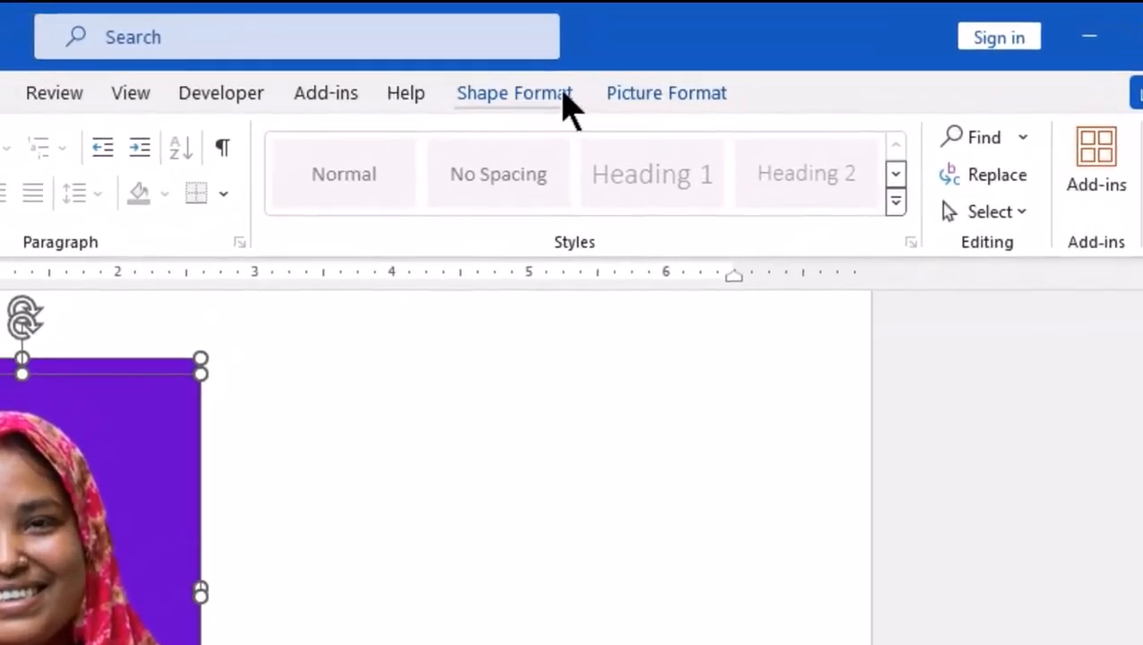
{"action": "left_click", "coordinate": [733, 54]}
{"action": "left_click", "coordinate": [787, 54]}
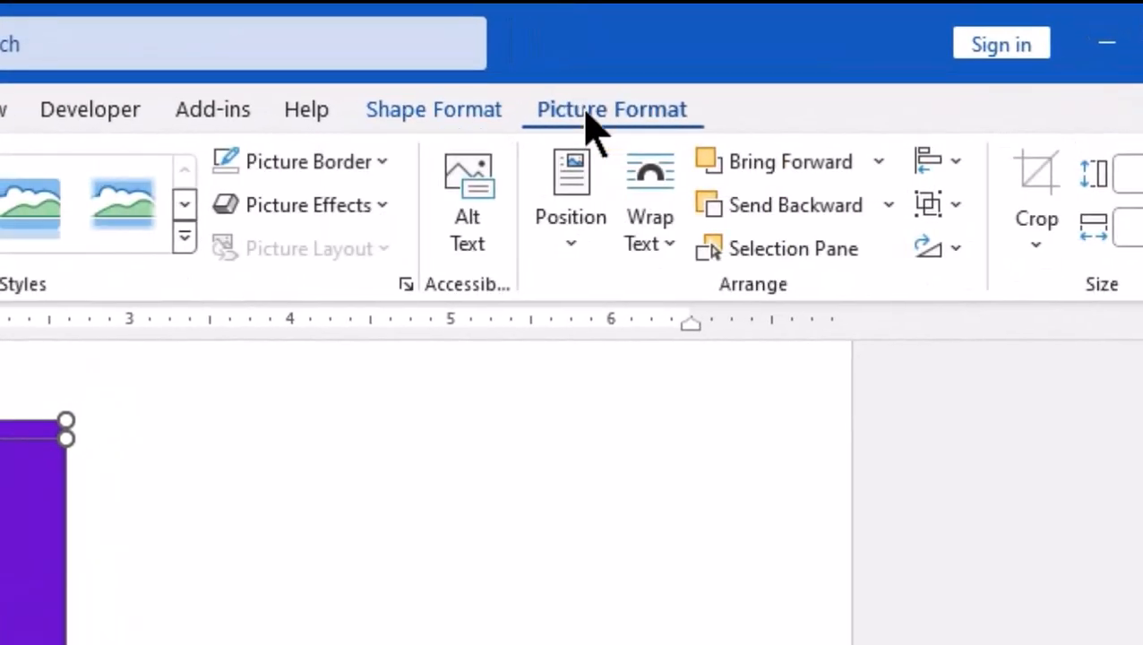
{"action": "left_click", "coordinate": [955, 204]}
{"action": "left_click", "coordinate": [985, 252]}
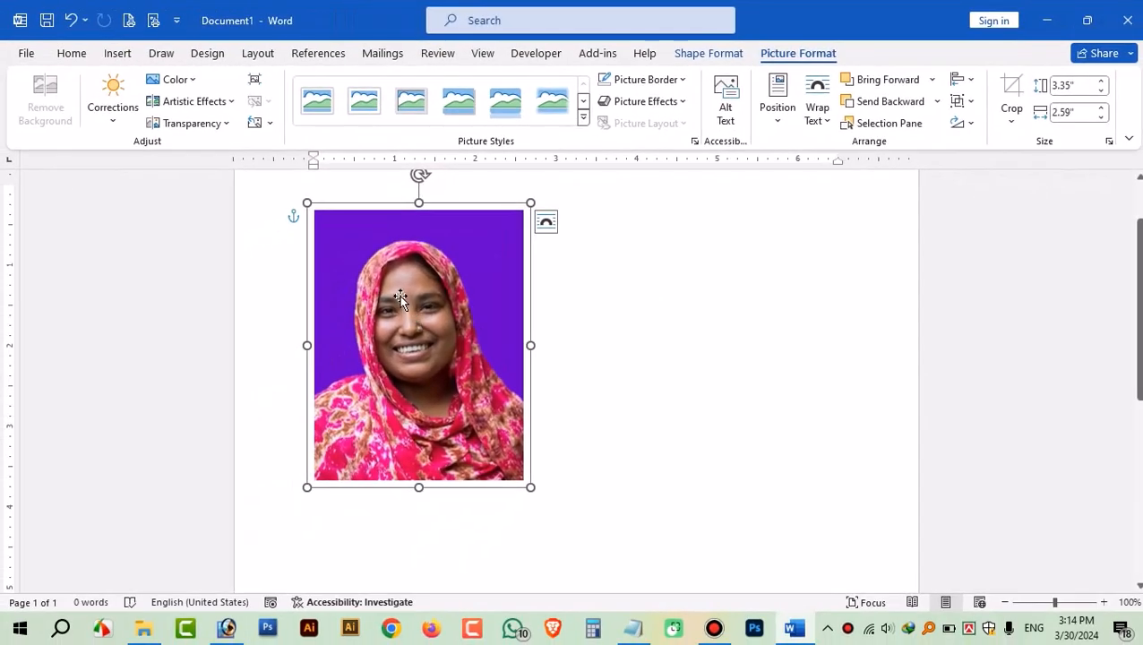
Step: Check the Group options available for the combined photo and examine the grouped object on the page
{"action": "right_click", "coordinate": [412, 279]}
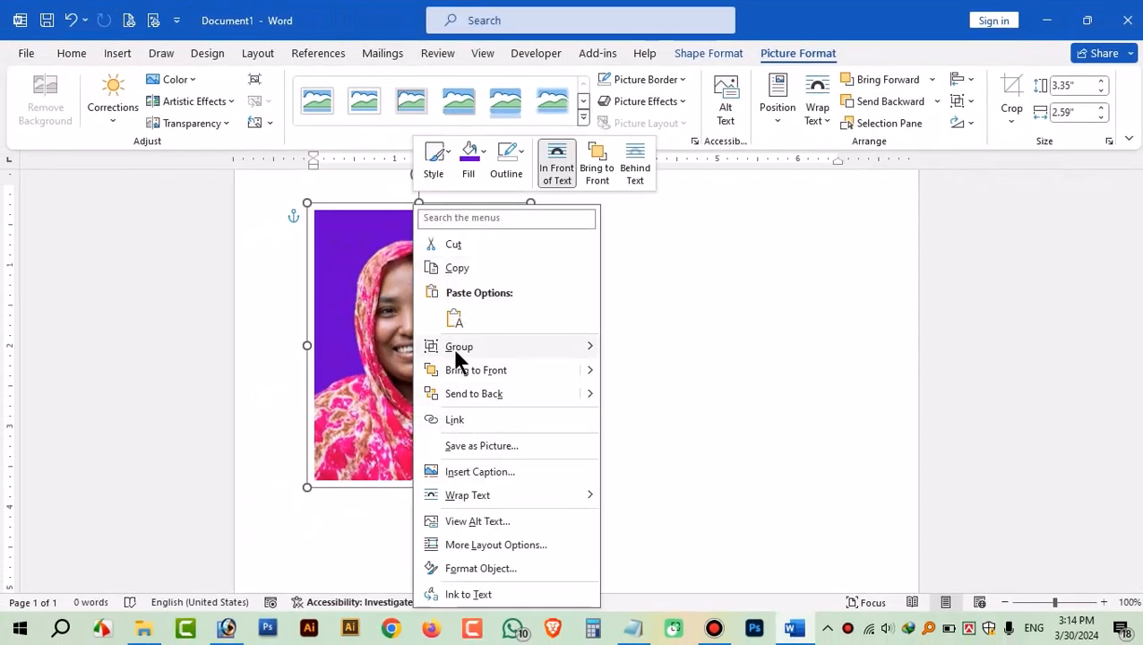
{"action": "mouse_move", "coordinate": [455, 346]}
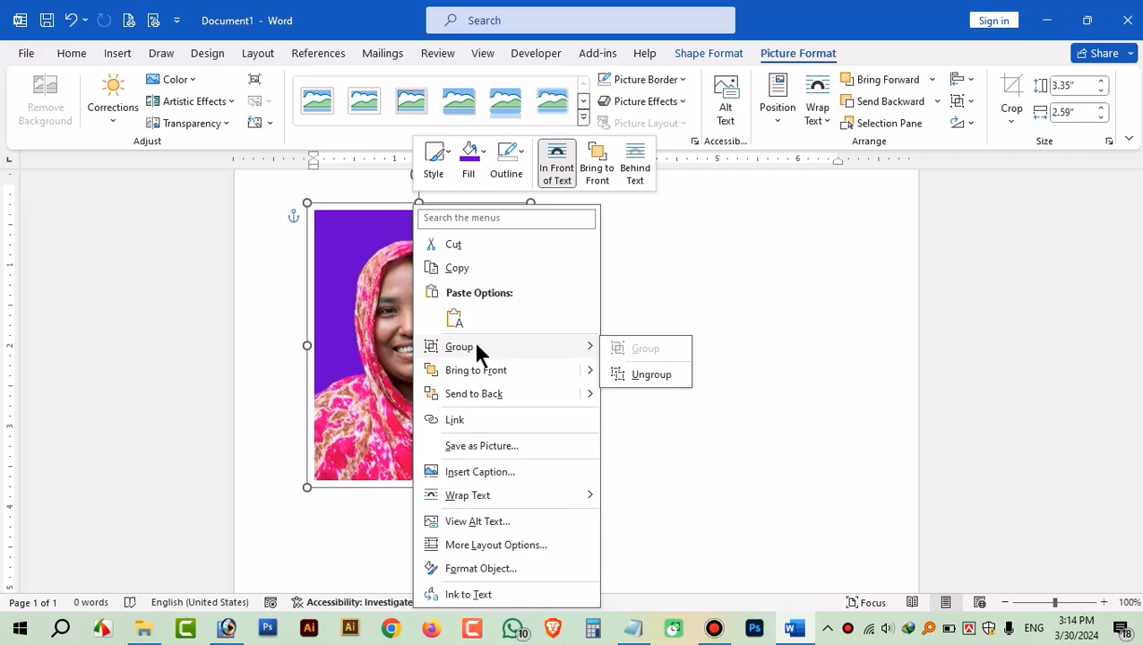
{"action": "left_click", "coordinate": [823, 342]}
{"action": "left_click", "coordinate": [375, 357]}
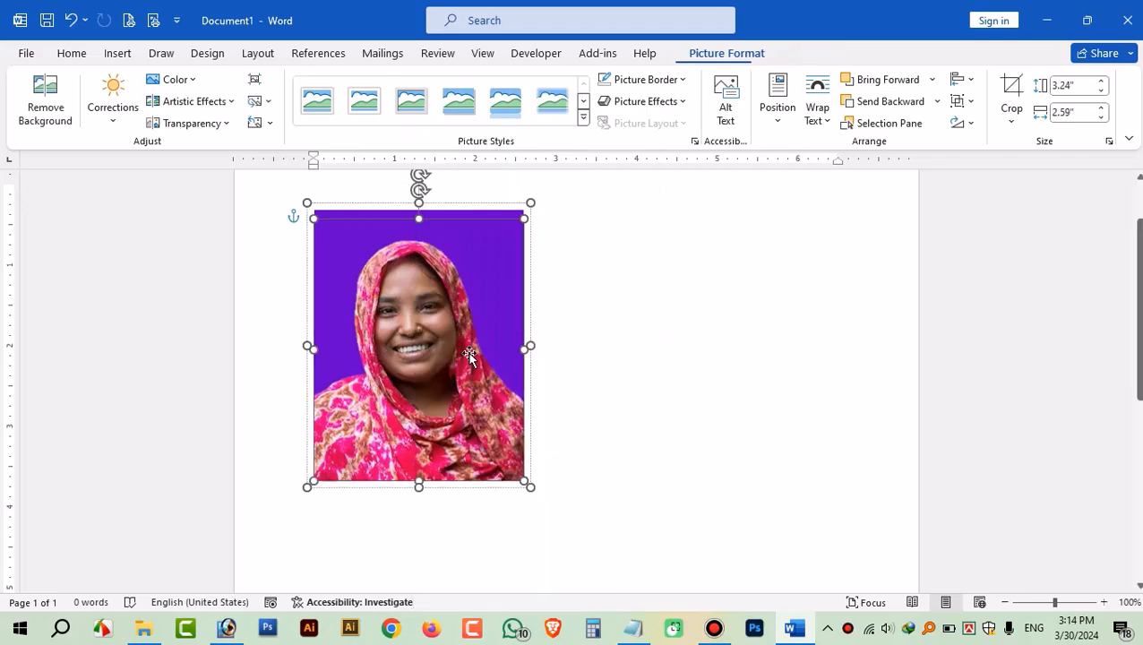
{"action": "scroll", "coordinate": [491, 361], "scroll_direction": "up", "scroll_amount": 1}
{"action": "left_click", "coordinate": [704, 395]}
{"action": "left_click", "coordinate": [463, 380]}
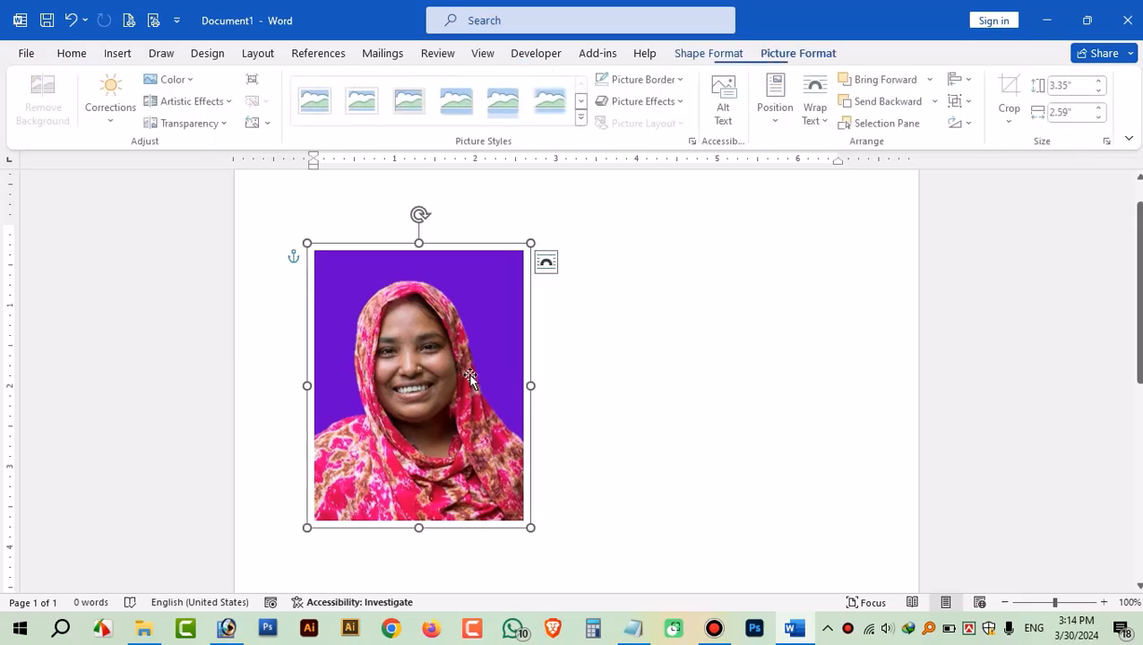
{"action": "scroll", "coordinate": [468, 373], "scroll_direction": "down", "scroll_amount": 2}
{"action": "scroll", "coordinate": [492, 389], "scroll_direction": "up", "scroll_amount": 1}
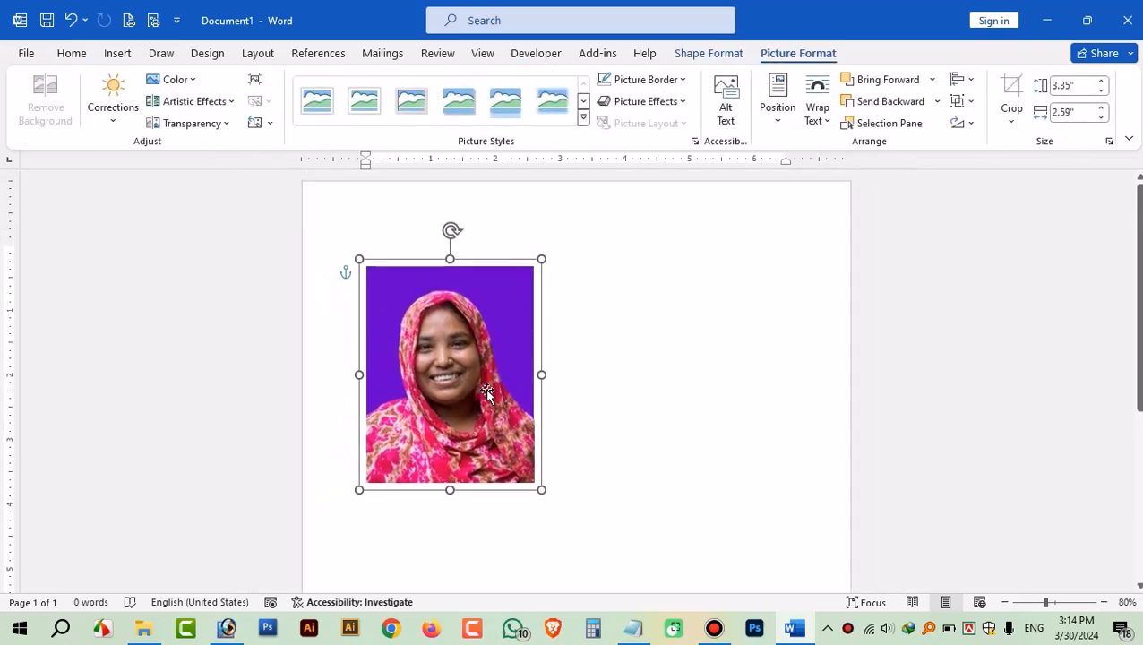
Step: Move the grouped photo higher on the page and set its height to 2 inches and its width to 1.5 inches
{"action": "left_click_drag", "start_coordinate": [478, 376], "coordinate": [457, 328]}
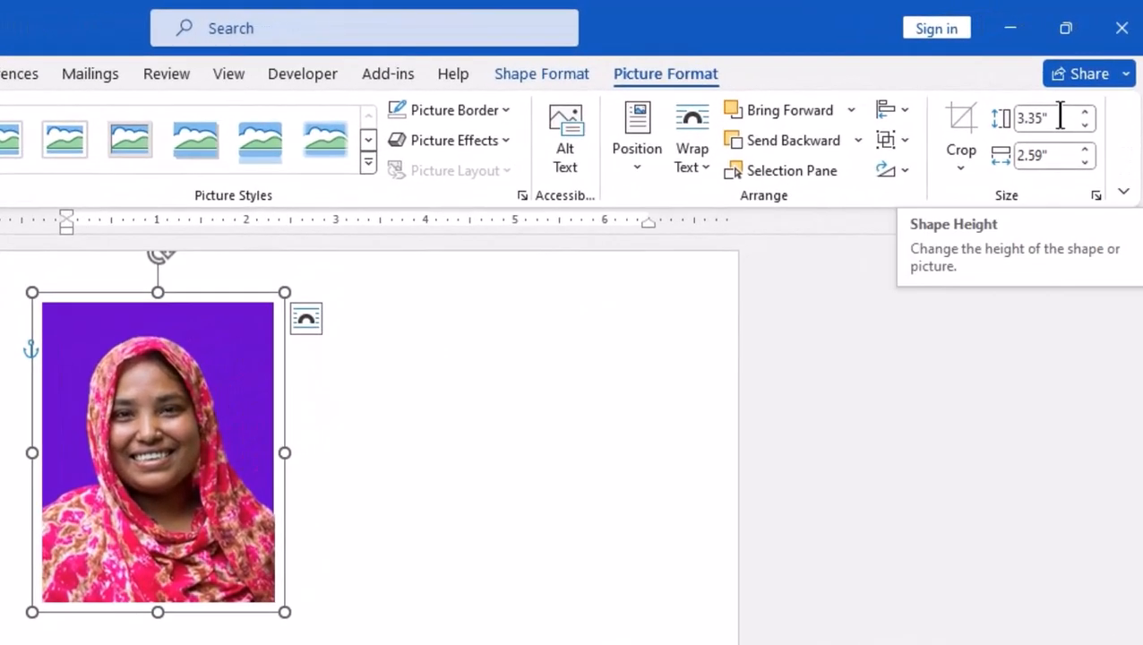
{"action": "left_click", "coordinate": [1022, 119]}
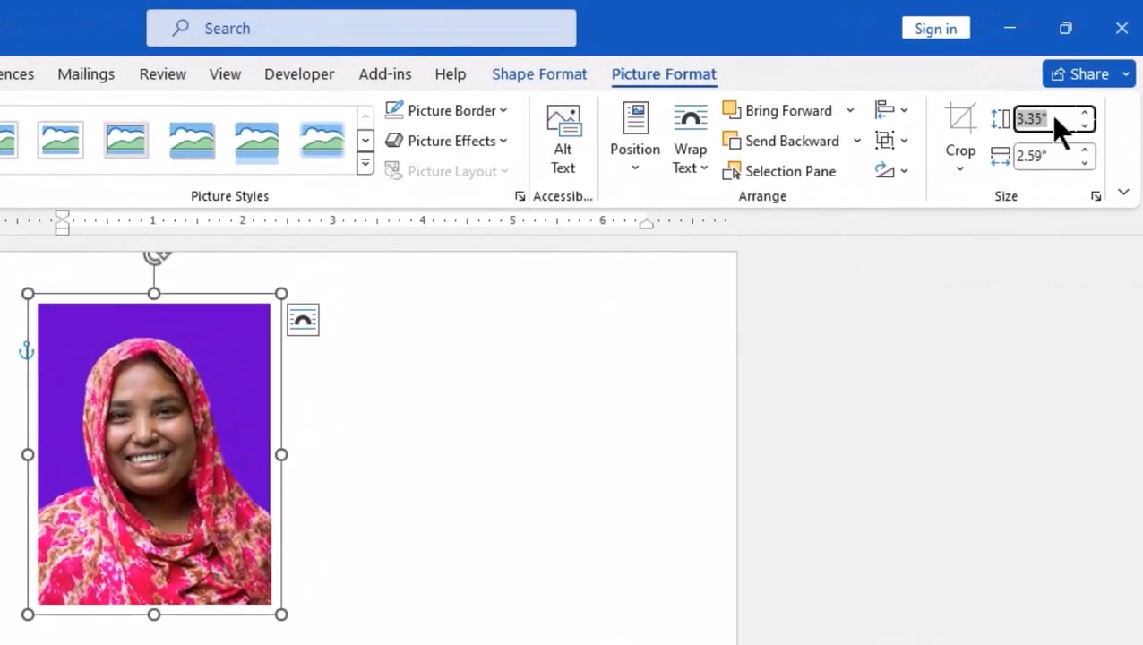
{"action": "type", "text": "2"}
{"action": "left_click", "coordinate": [1059, 157]}
{"action": "left_click_drag", "start_coordinate": [1017, 158], "coordinate": [1072, 164]}
{"action": "type", "text": "1.5"}
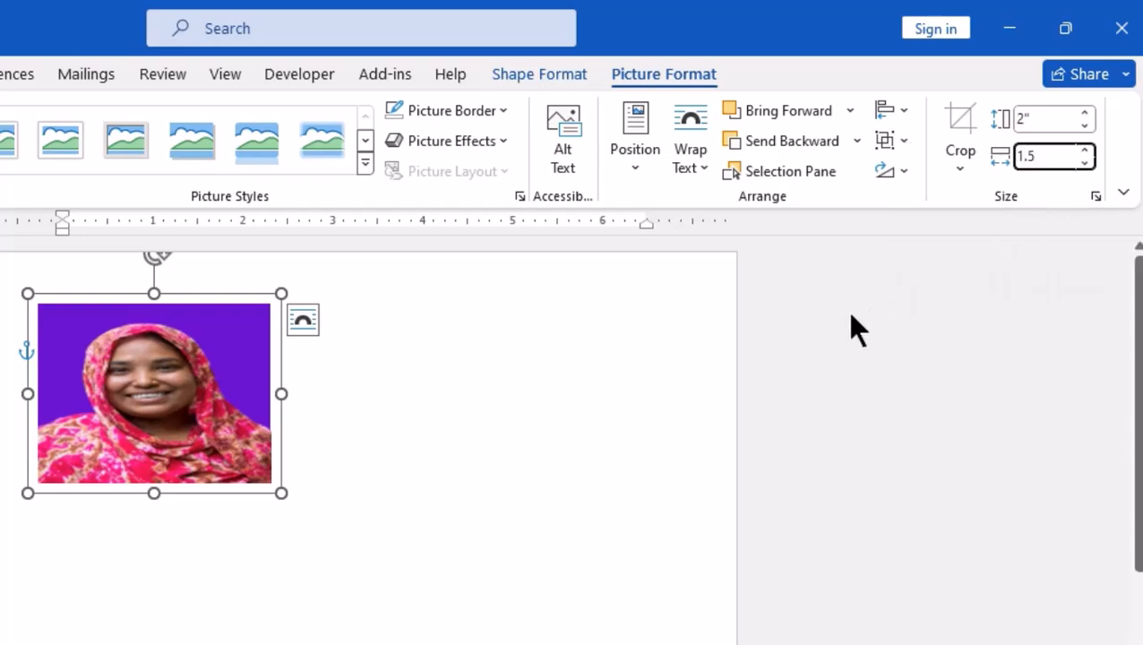
{"action": "key", "text": "Return"}
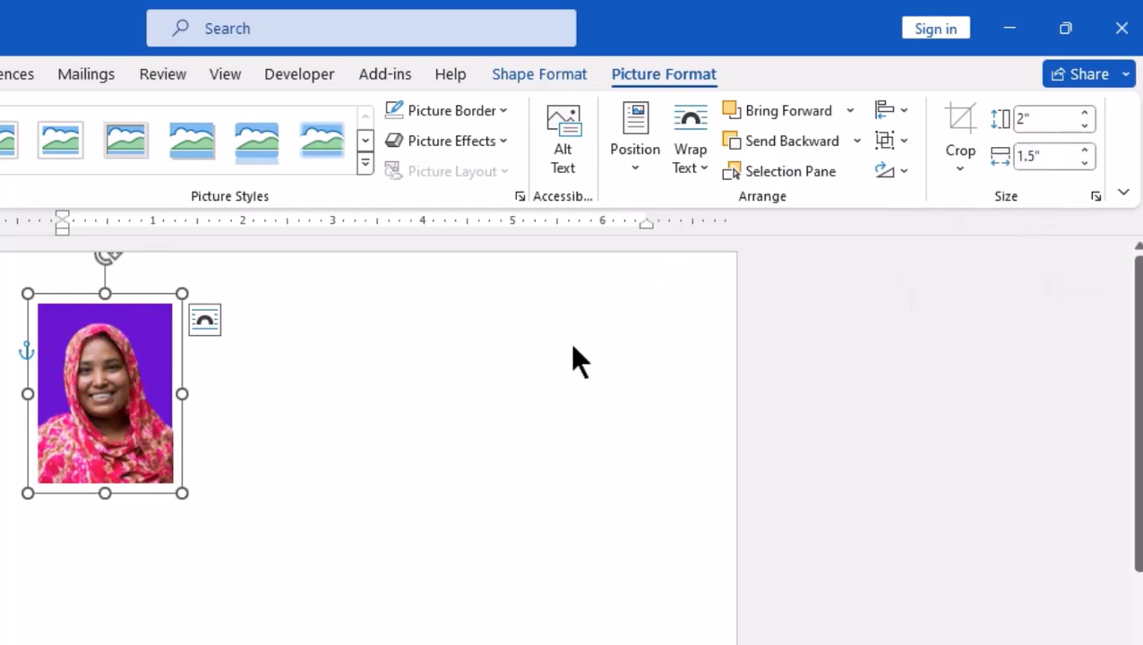
{"action": "left_click", "coordinate": [240, 484]}
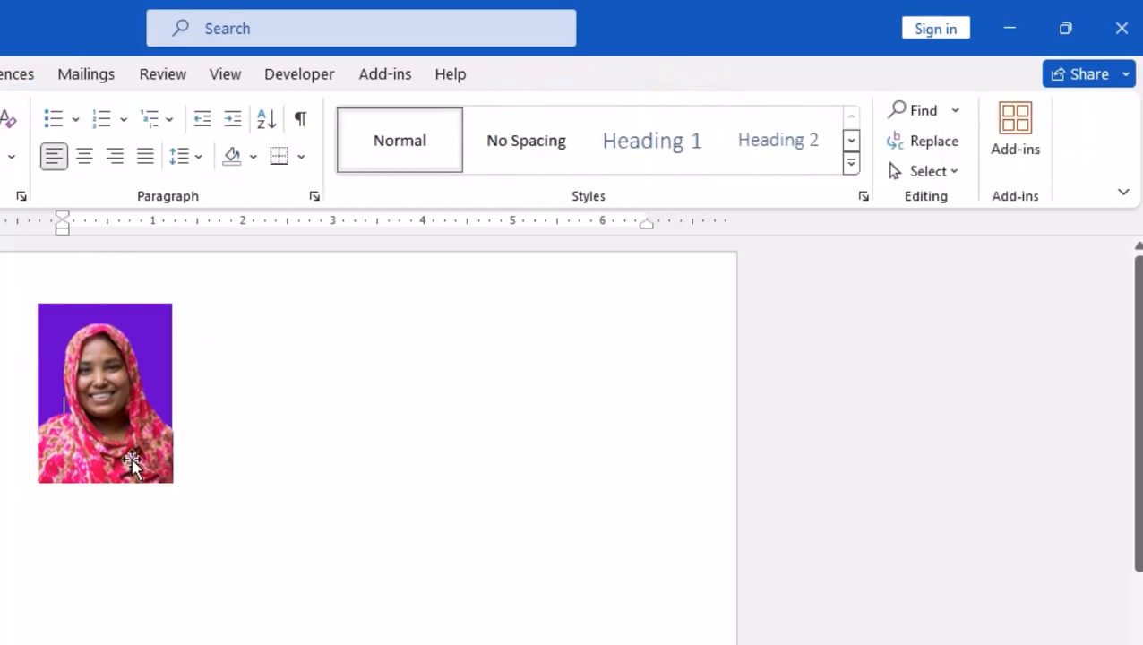
Step: Move the grouped photo to the page's upper-left corner and make four copies of it in a level row across the page
{"action": "left_click", "coordinate": [125, 462]}
{"action": "scroll", "coordinate": [224, 412], "scroll_direction": "up", "scroll_amount": 3}
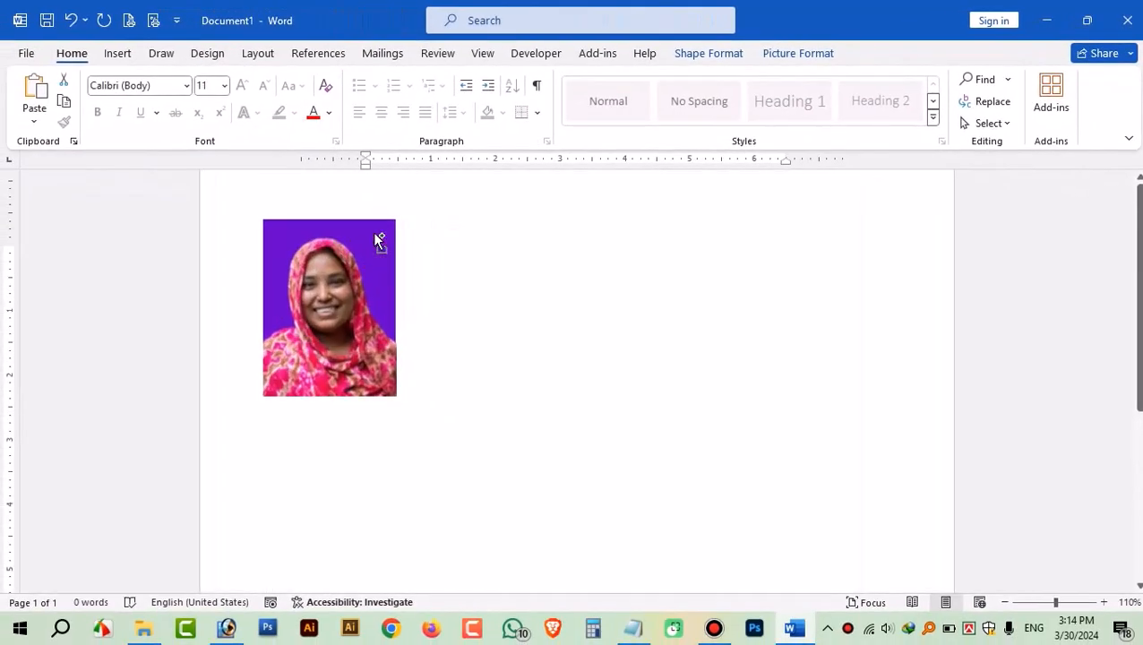
{"action": "left_click_drag", "start_coordinate": [372, 336], "coordinate": [336, 308]}
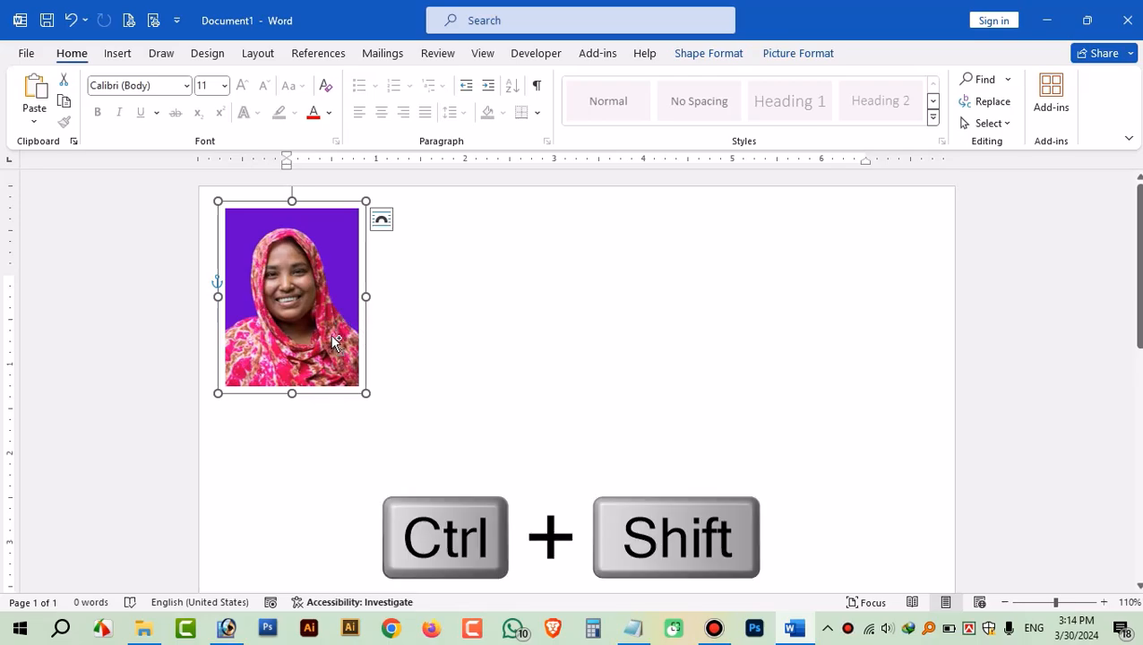
{"action": "left_click_drag", "start_coordinate": [343, 340], "coordinate": [703, 351]}
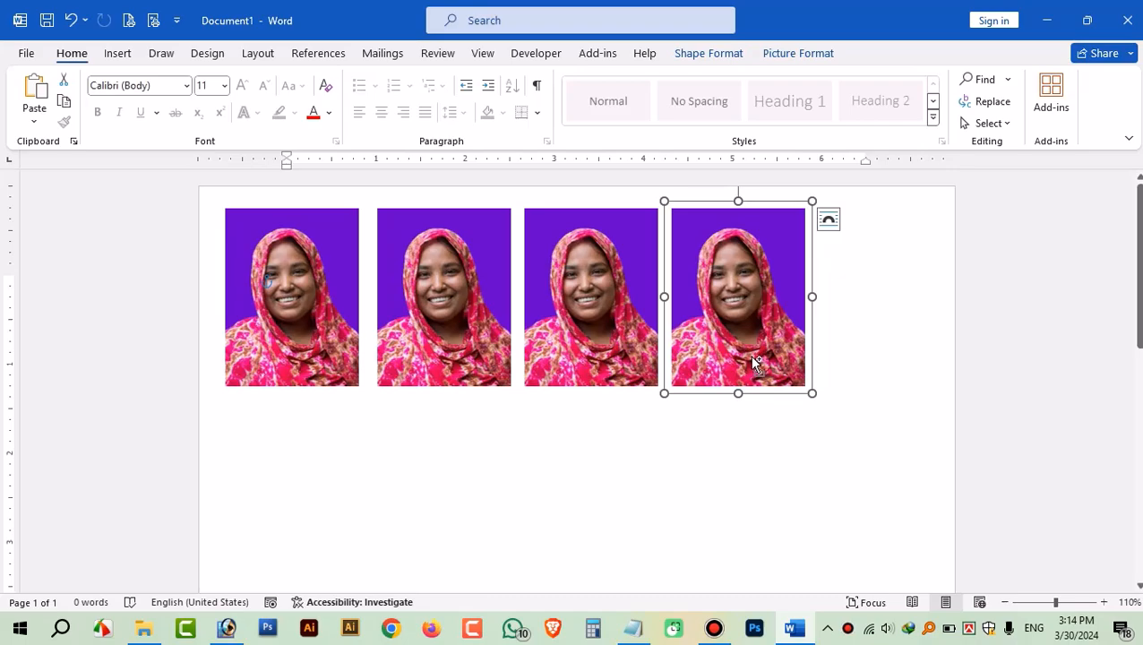
{"action": "left_click_drag", "start_coordinate": [752, 359], "coordinate": [867, 358]}
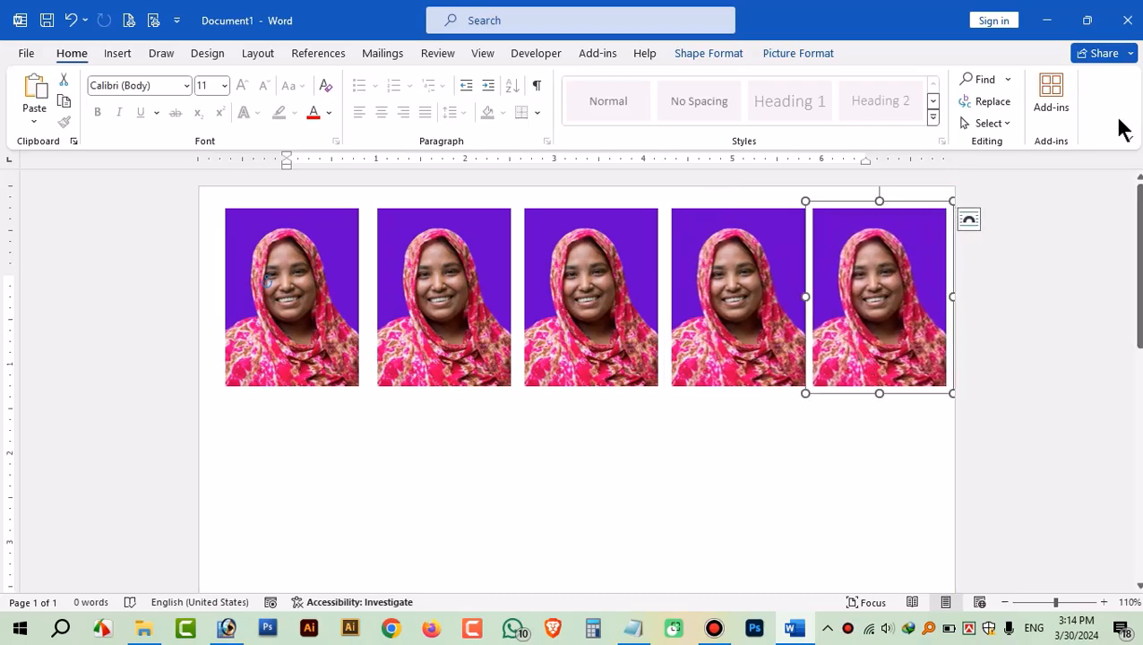
Step: Set the last photo copy's height to 1 inch and width to 0.8 inch, and reposition it slightly lower beside the row
{"action": "left_click", "coordinate": [808, 53]}
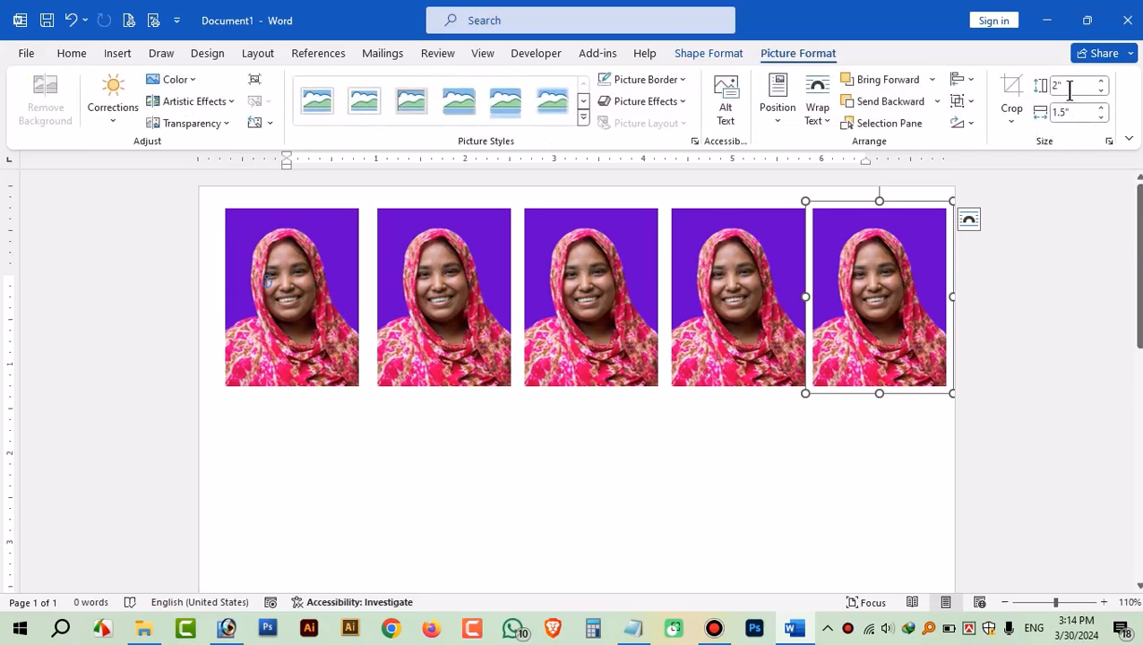
{"action": "left_click", "coordinate": [1069, 87]}
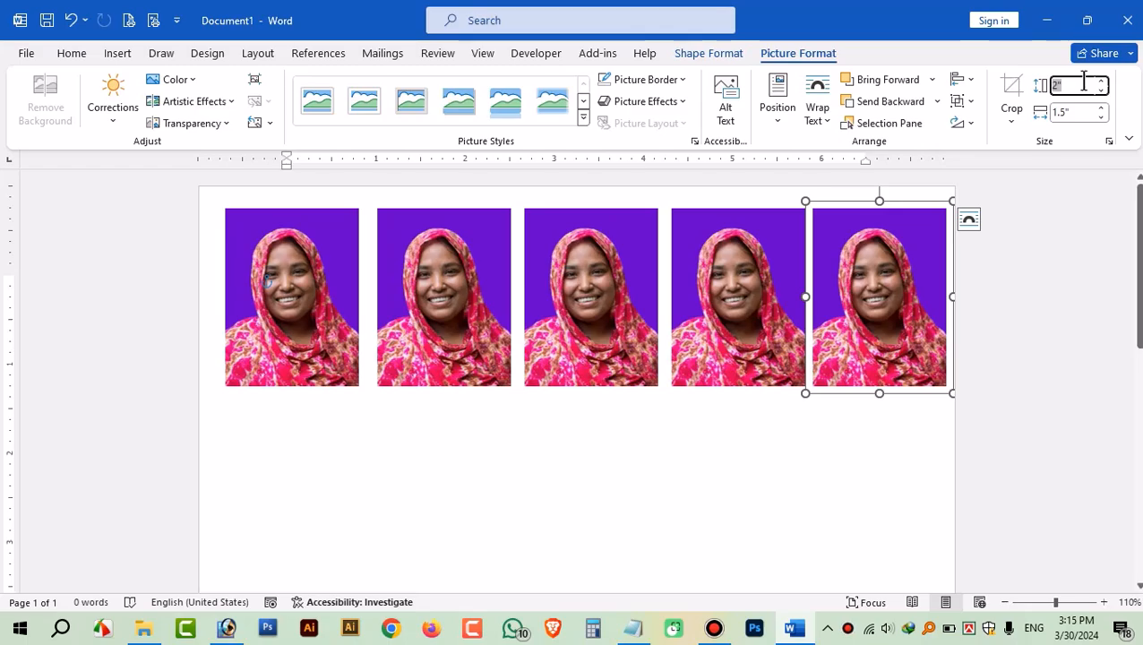
{"action": "type", "text": "1"}
{"action": "left_click", "coordinate": [1074, 113]}
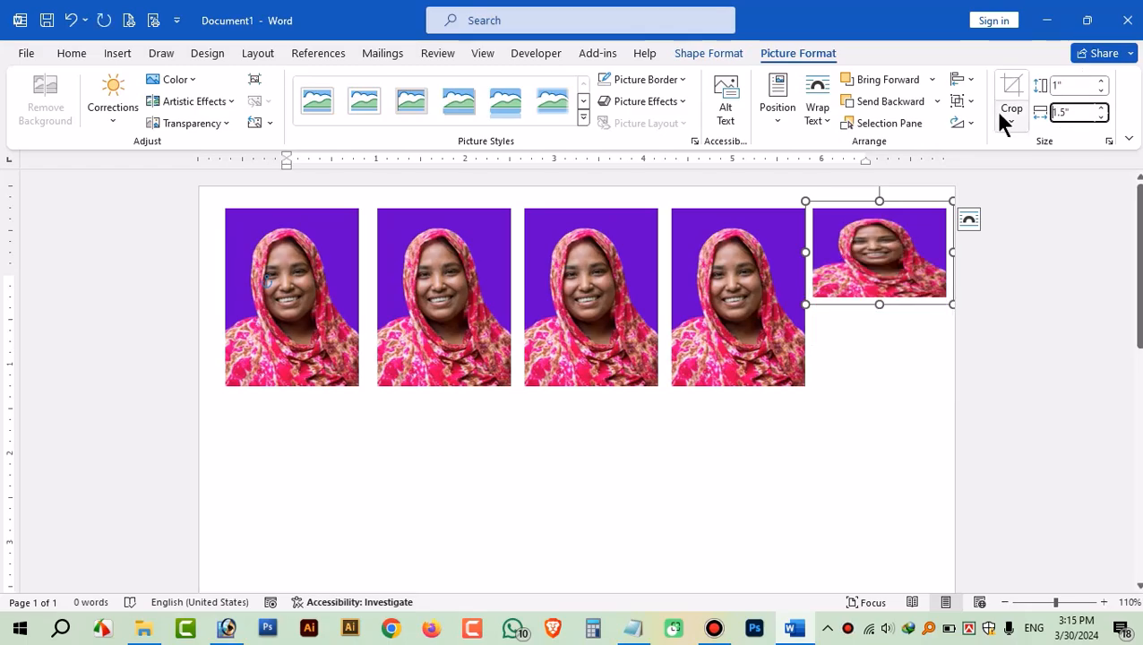
{"action": "type", "text": ".8"}
{"action": "left_click_drag", "start_coordinate": [1078, 113], "coordinate": [1009, 112]}
{"action": "type", "text": ".8"}
{"action": "key", "text": "Return"}
{"action": "left_click_drag", "start_coordinate": [876, 278], "coordinate": [895, 303]}
{"action": "left_click", "coordinate": [868, 419]}
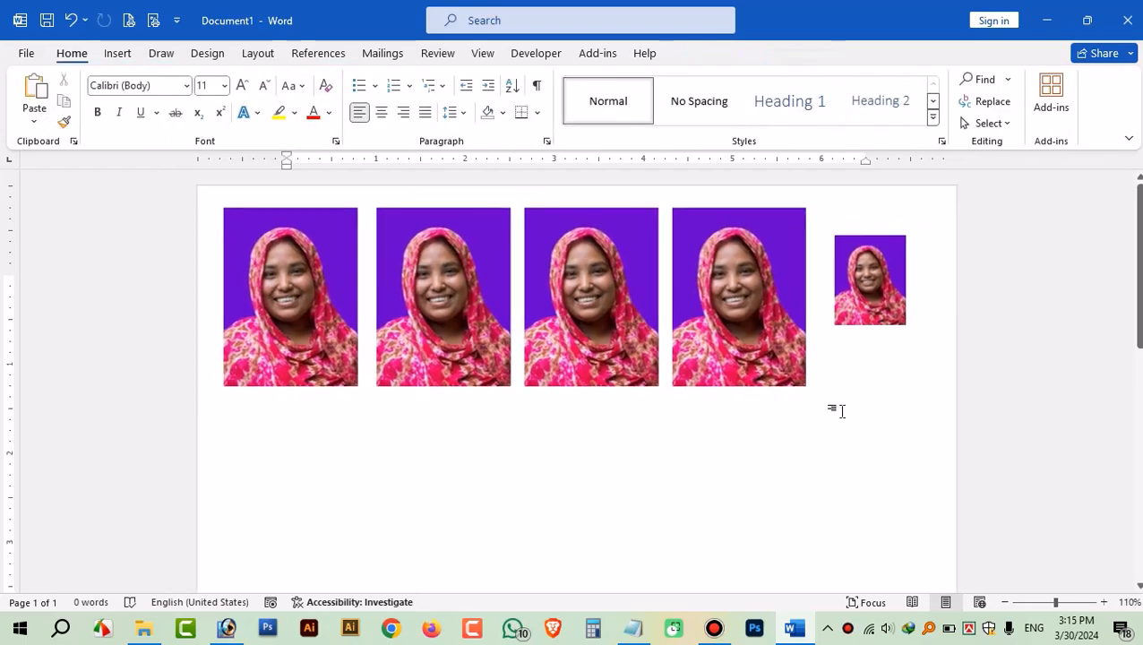